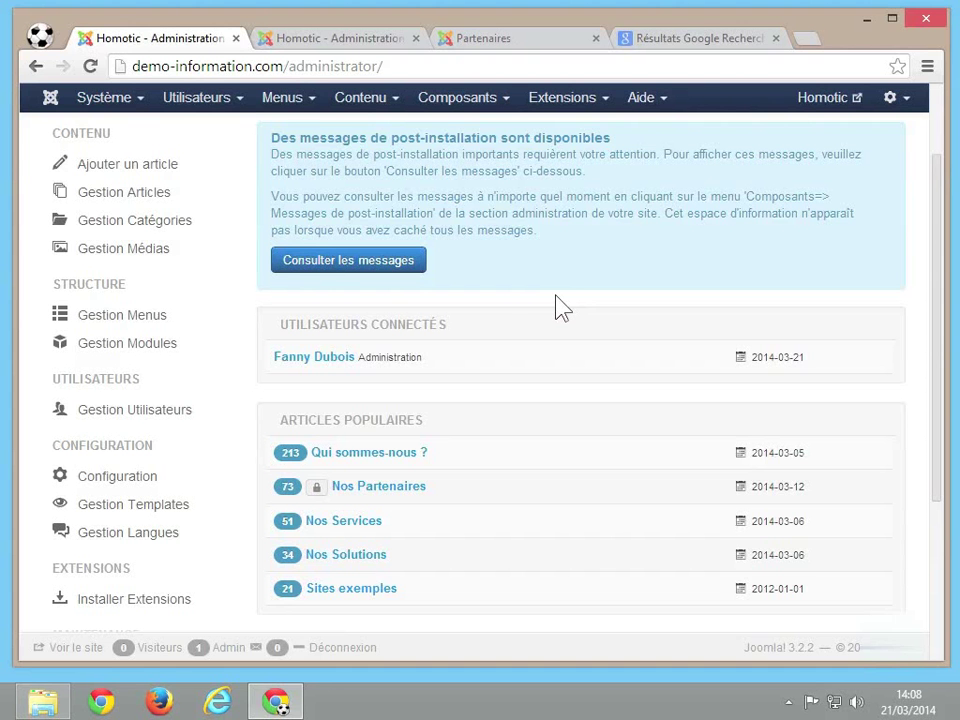
Open the media manager of the site administration.
{"action": "left_click", "coordinate": [389, 110]}
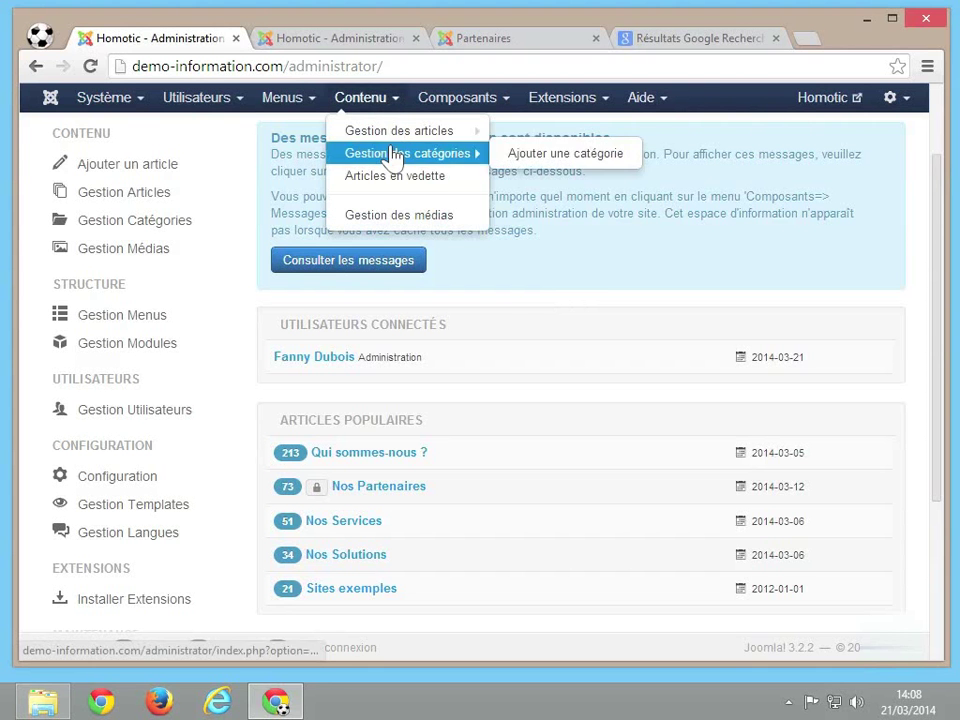
{"action": "left_click", "coordinate": [398, 218]}
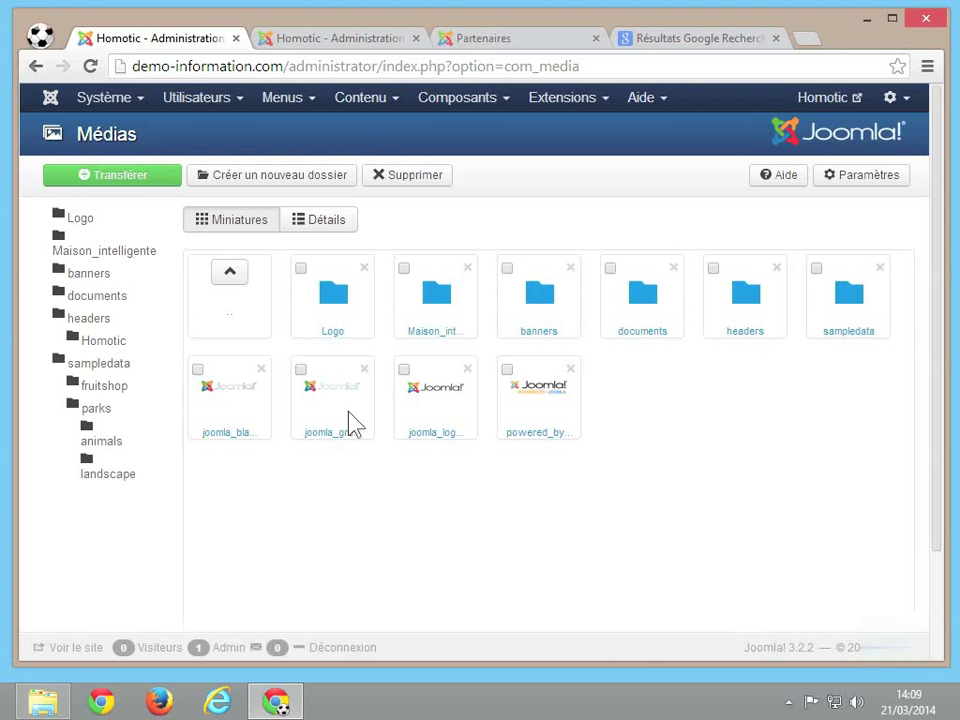
Examine the media library in the details and thumbnail views, look through the headers/Homotic folder, and return to the root folder.
{"action": "left_click", "coordinate": [318, 232]}
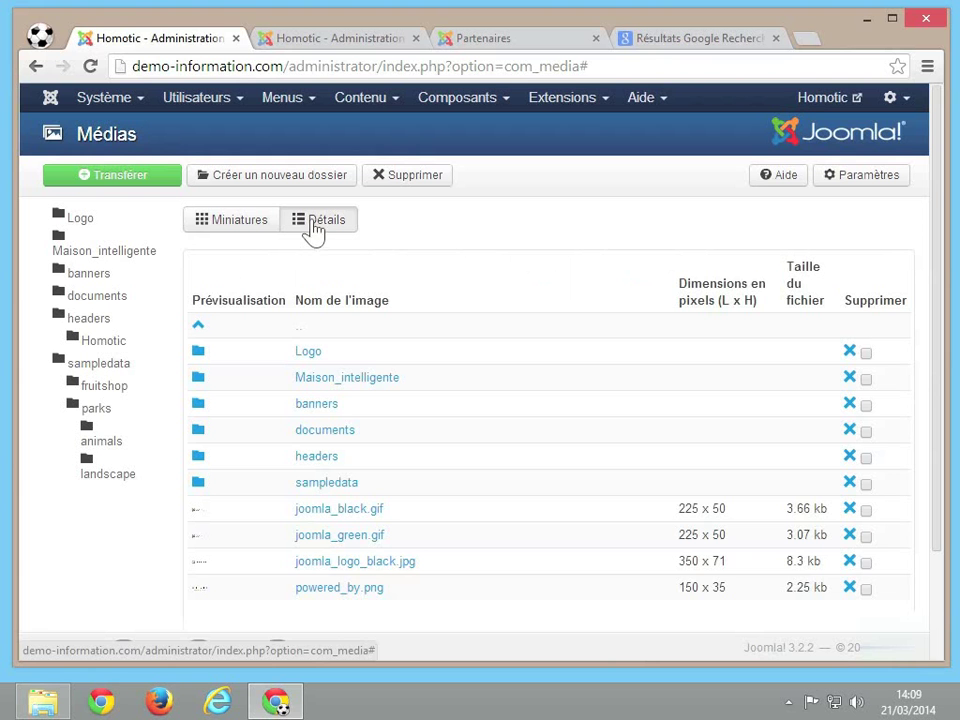
{"action": "left_click", "coordinate": [234, 222]}
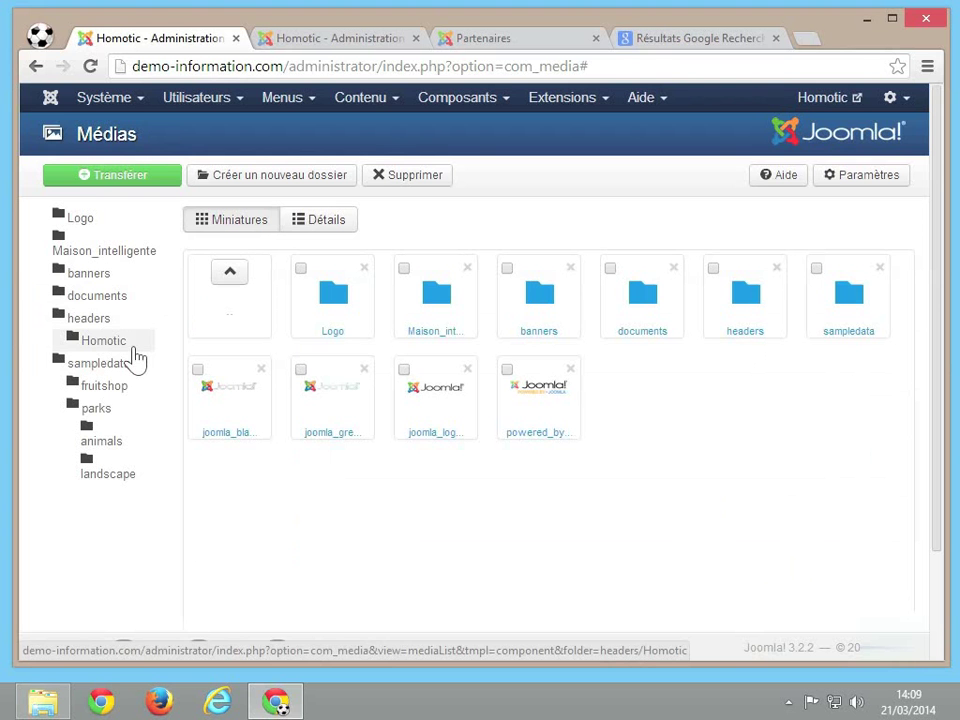
{"action": "left_click", "coordinate": [104, 341]}
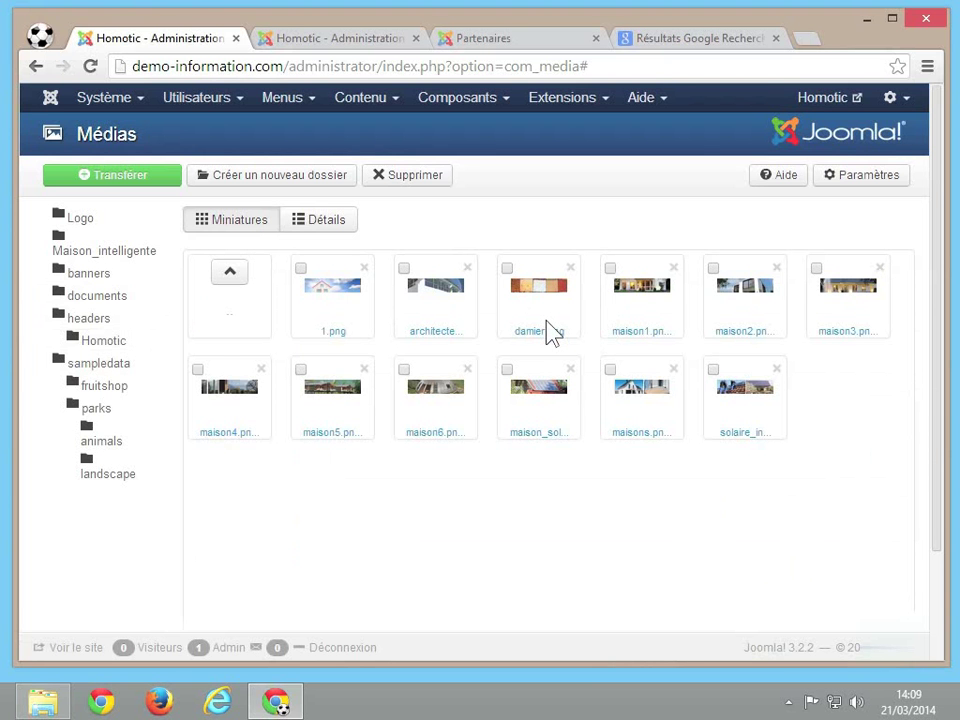
{"action": "left_click", "coordinate": [229, 276]}
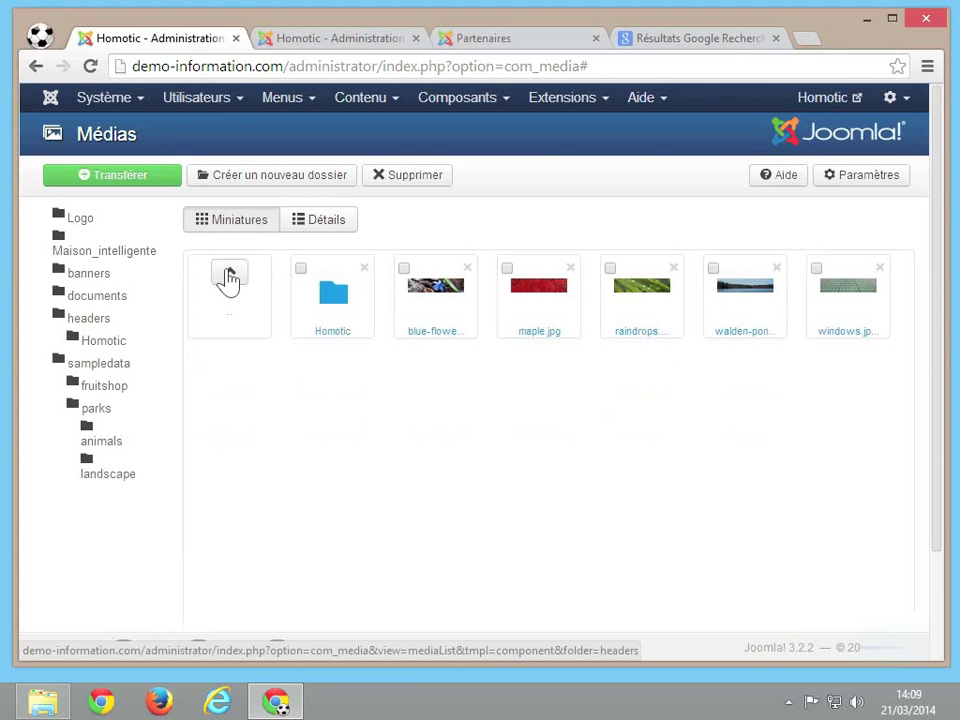
{"action": "left_click", "coordinate": [229, 276]}
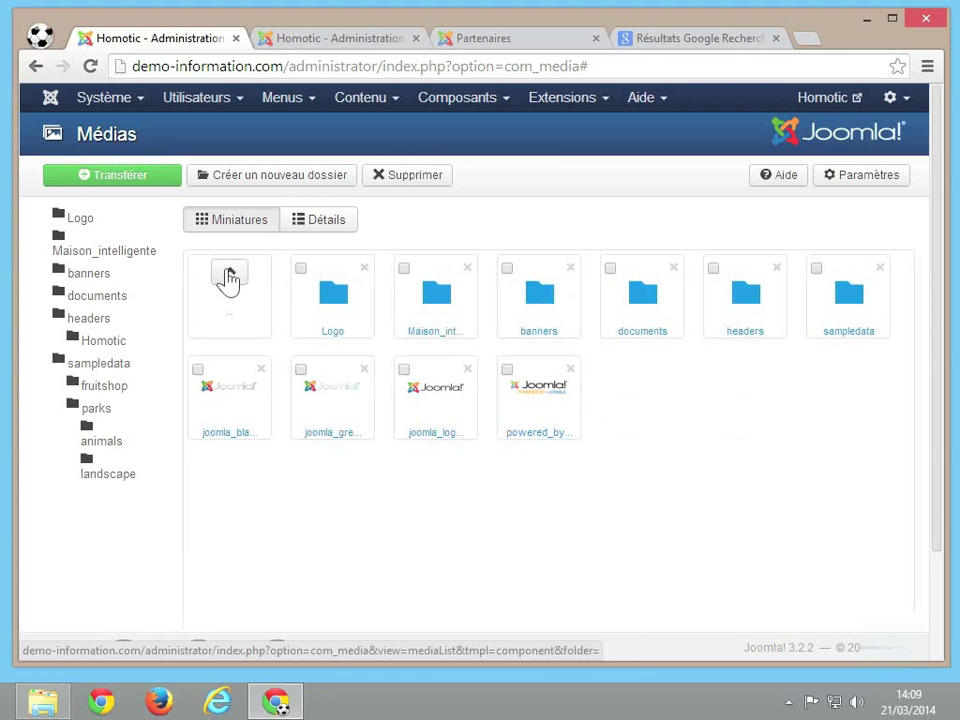
{"action": "left_click", "coordinate": [423, 314]}
Create a new folder named Partenaires in the root images directory.
{"action": "left_click", "coordinate": [302, 188]}
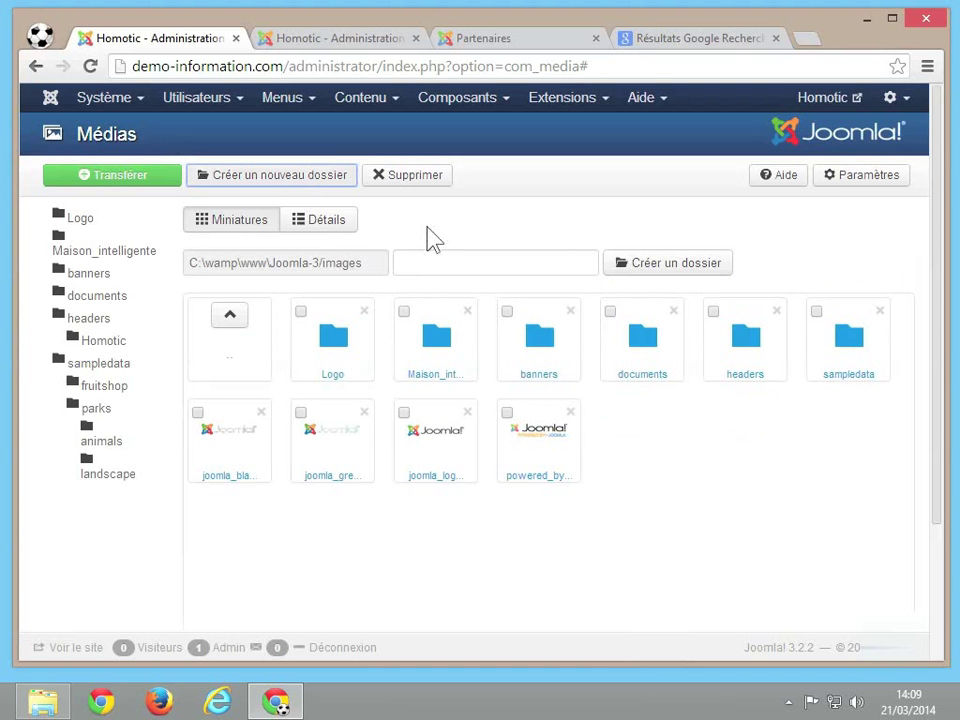
{"action": "left_click", "coordinate": [457, 263]}
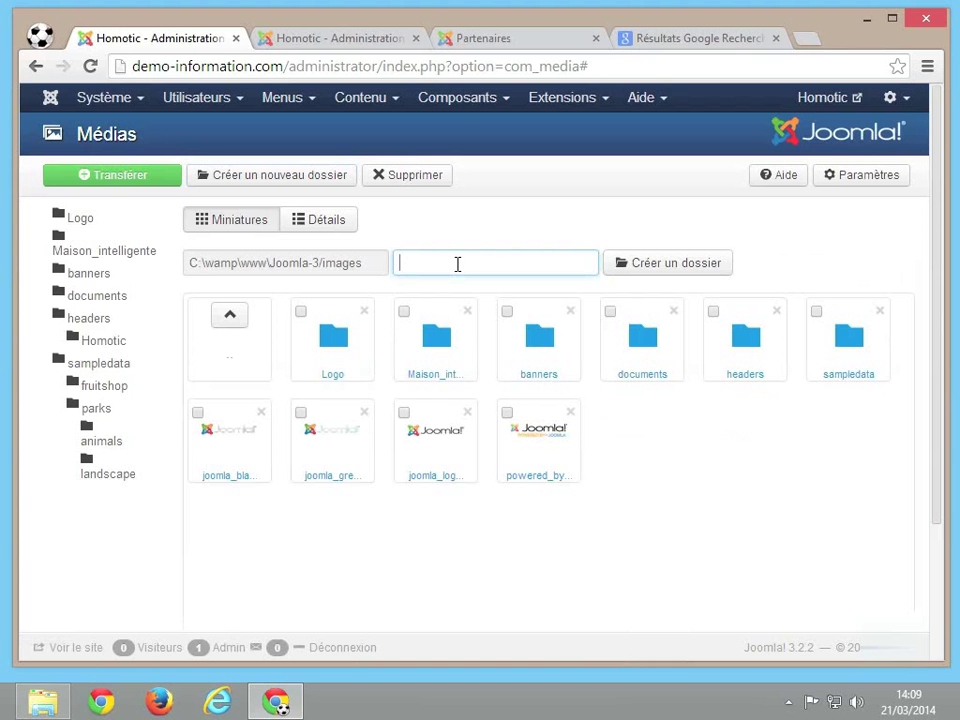
{"action": "type", "text": "P"}
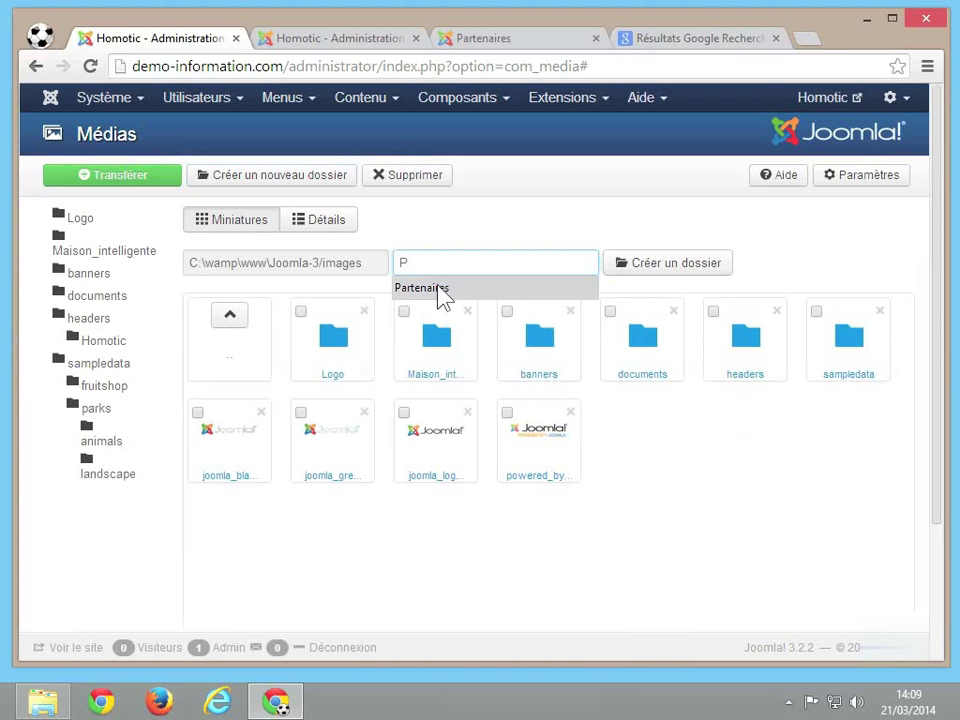
{"action": "left_click", "coordinate": [440, 292]}
{"action": "left_click", "coordinate": [652, 278]}
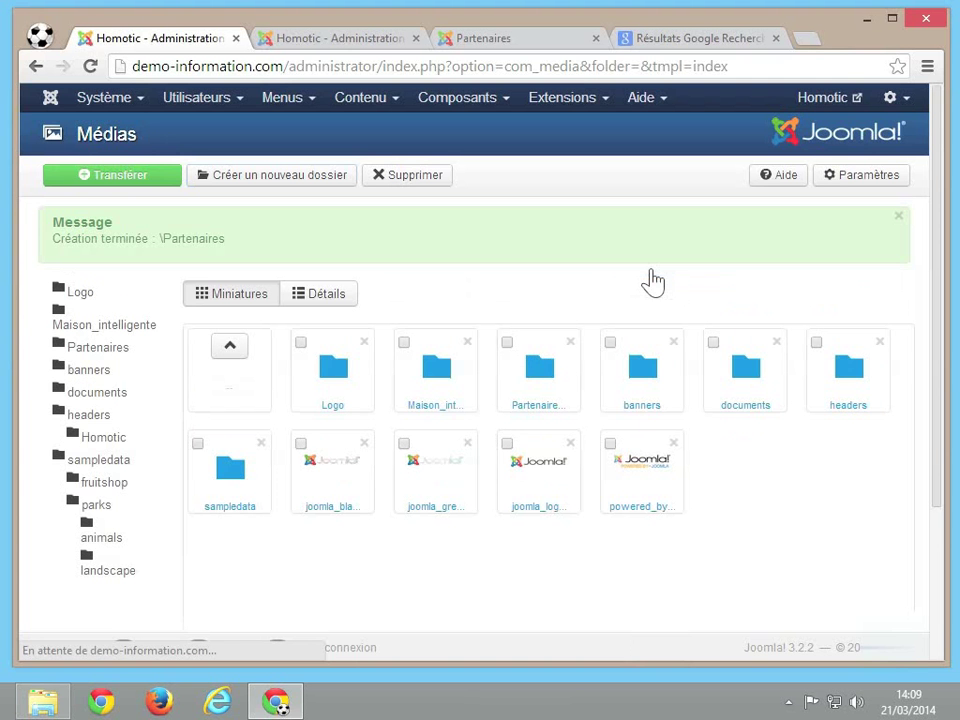
Upload the first row of seven logos, 05.png through eelectron.jpg, from Images/entreprises domotique into the Partenaires folder.
{"action": "left_click", "coordinate": [545, 380]}
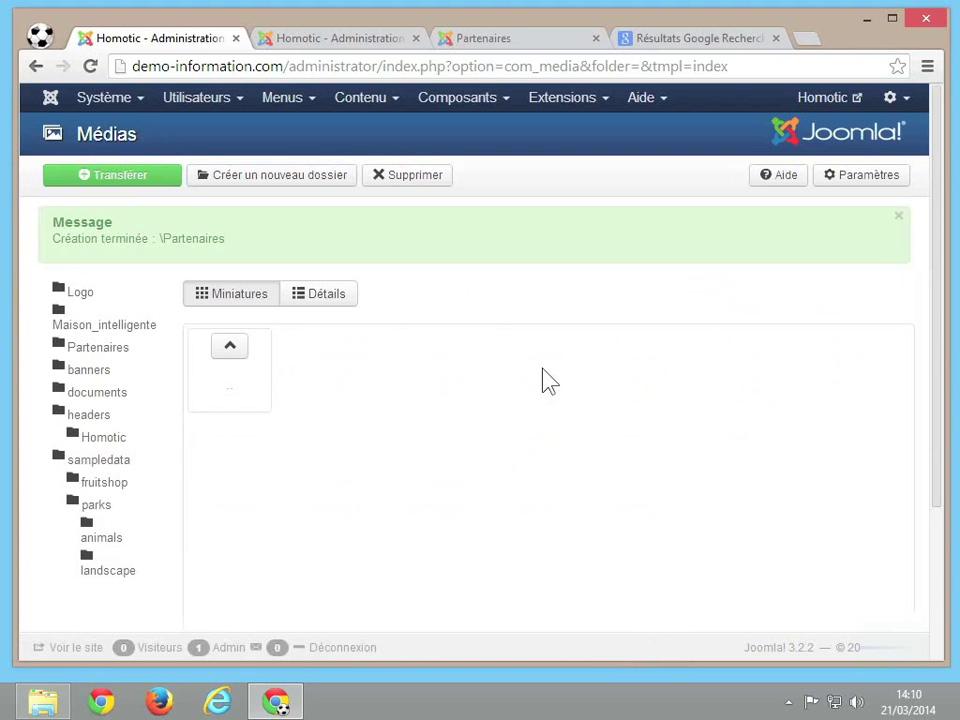
{"action": "left_click", "coordinate": [141, 180]}
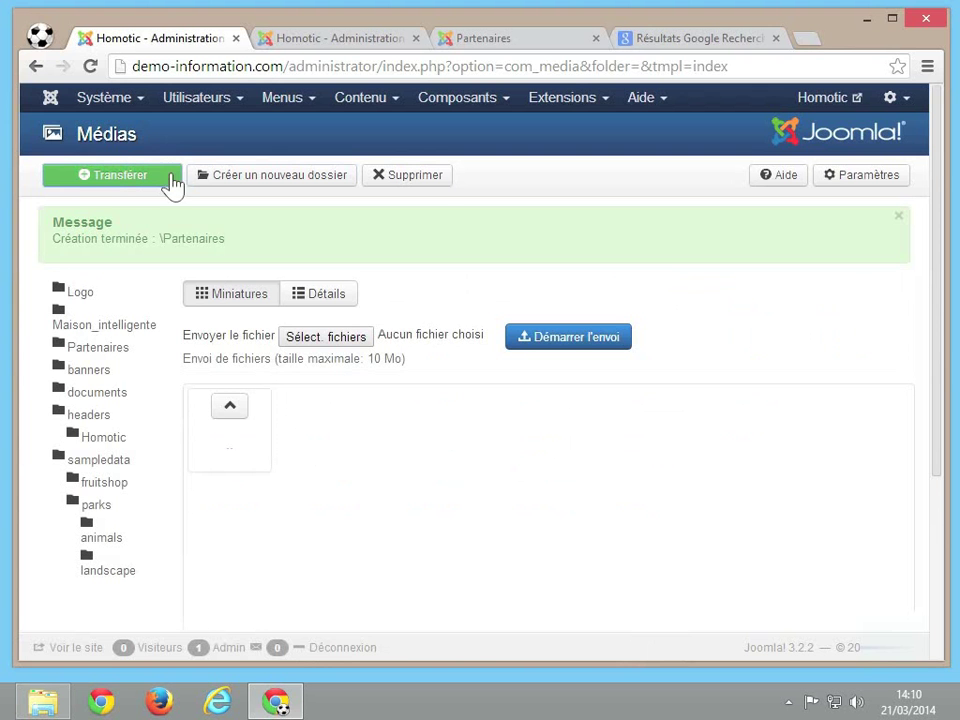
{"action": "left_click", "coordinate": [316, 340]}
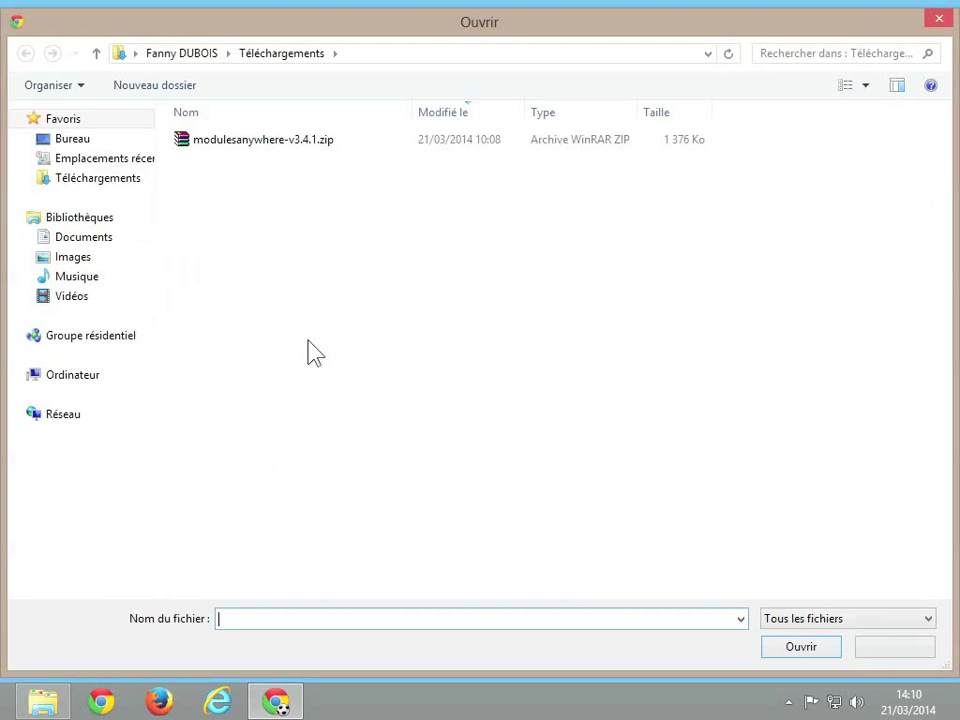
{"action": "left_click", "coordinate": [87, 264]}
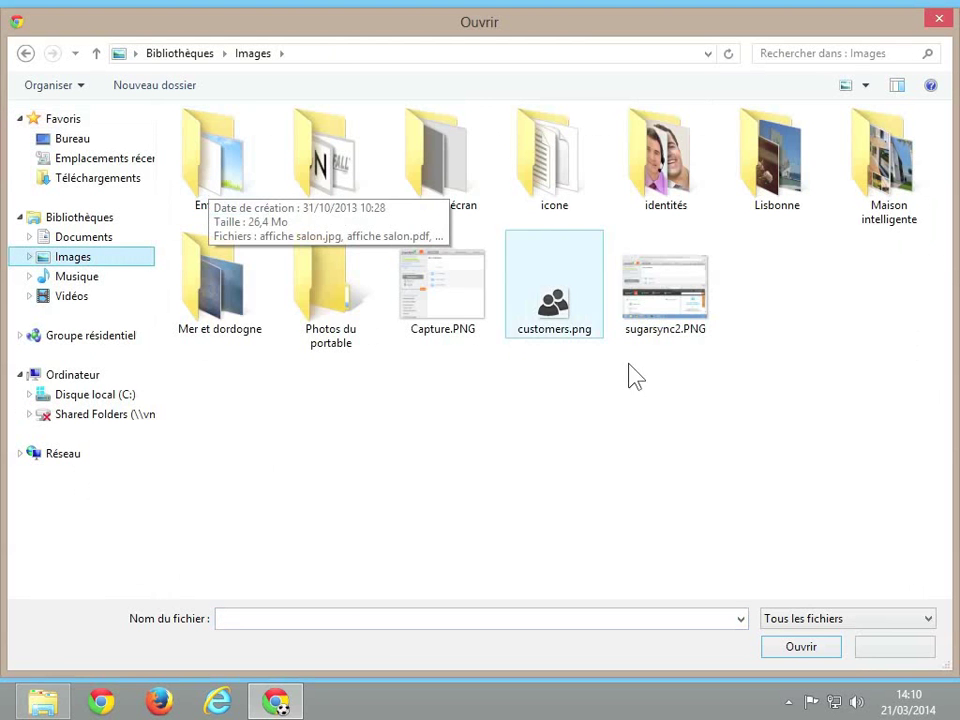
{"action": "double_click", "coordinate": [338, 171]}
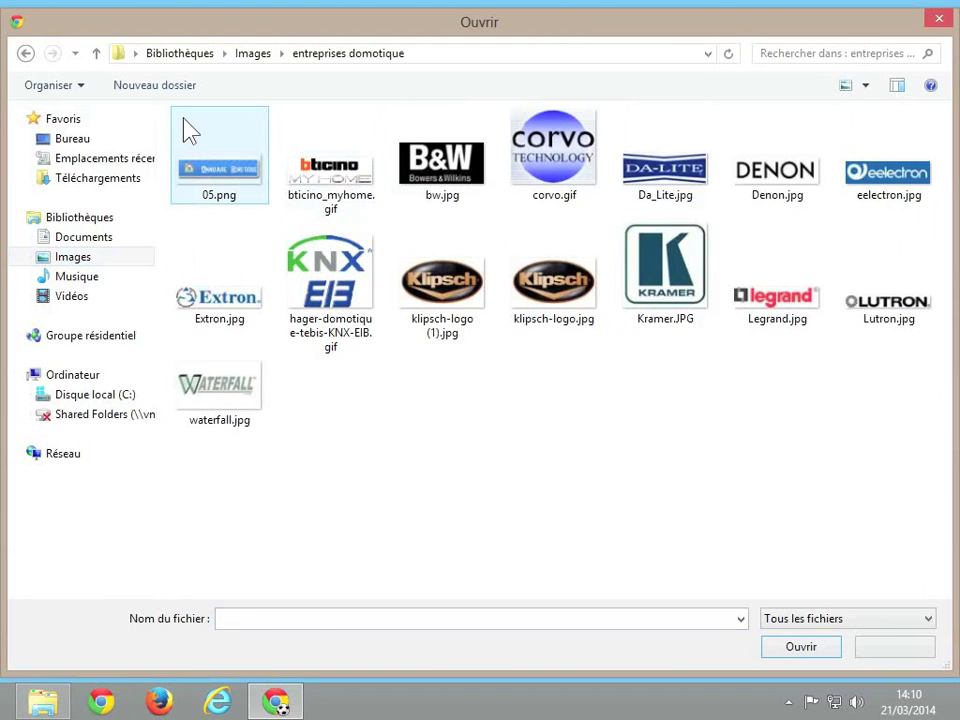
{"action": "left_click_drag", "start_coordinate": [165, 117], "coordinate": [912, 212]}
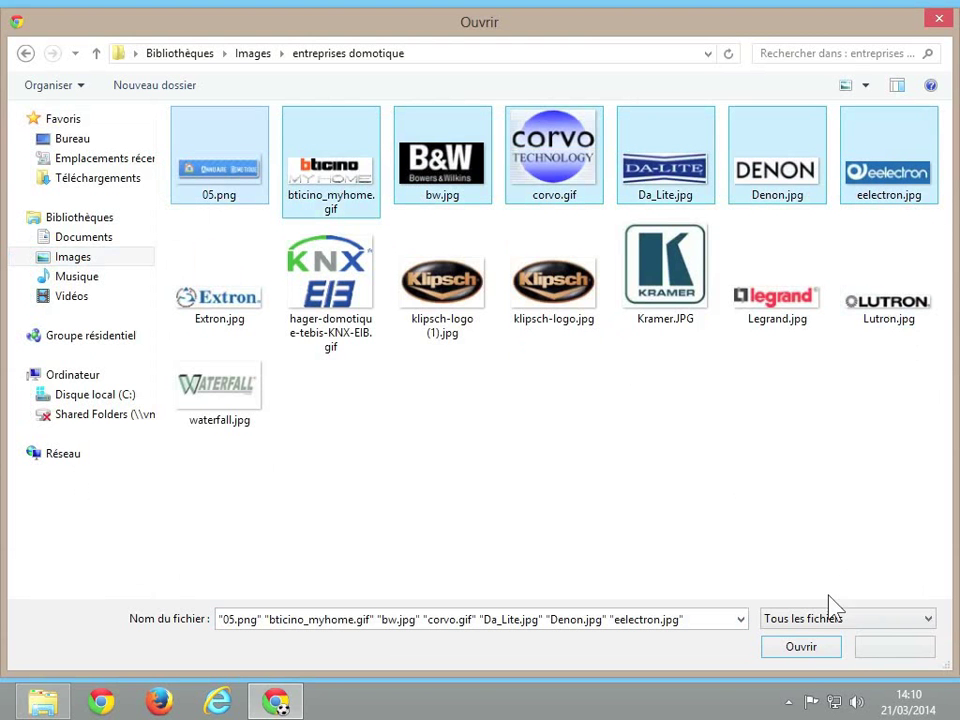
{"action": "left_click", "coordinate": [806, 657]}
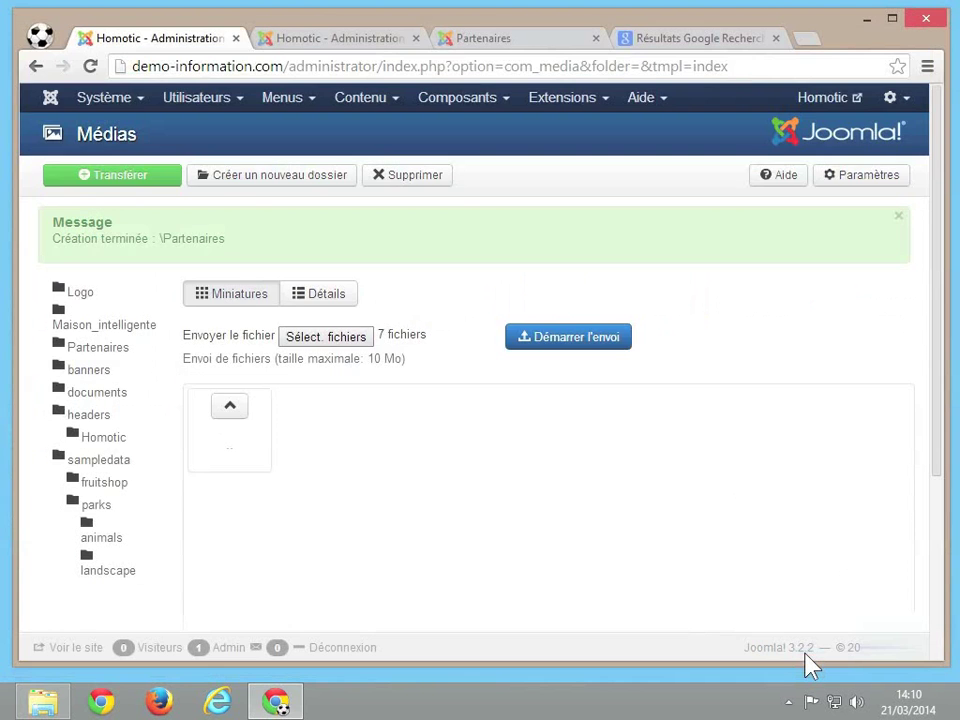
{"action": "left_click", "coordinate": [596, 352]}
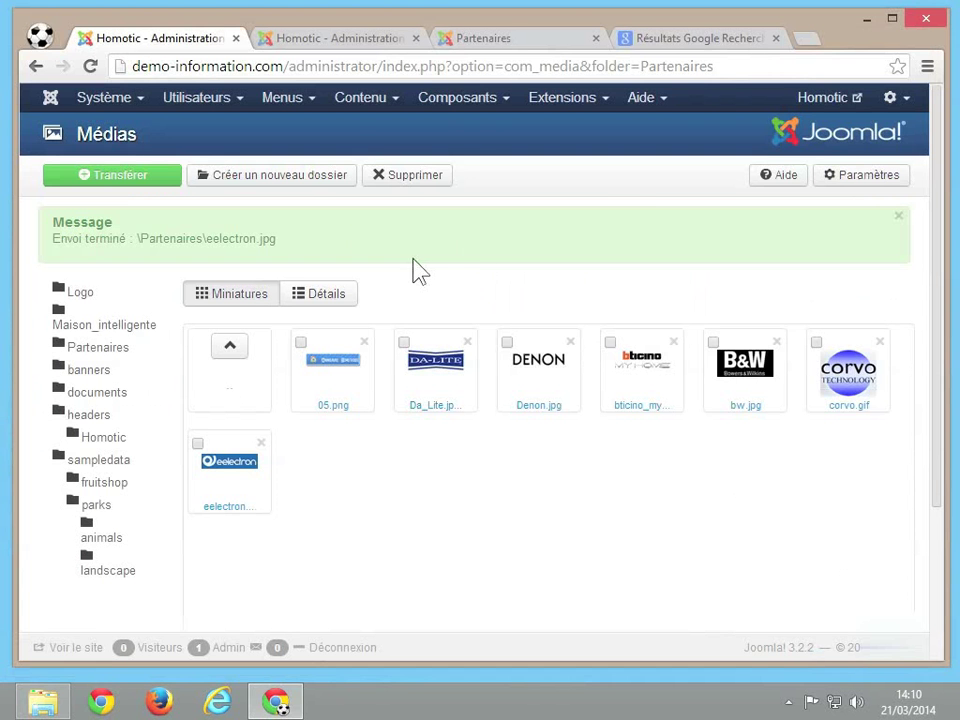
Try to upload the second row of seven logos, Extron.jpg through Lutron.jpg, into the Partenaires folder.
{"action": "left_click", "coordinate": [180, 184]}
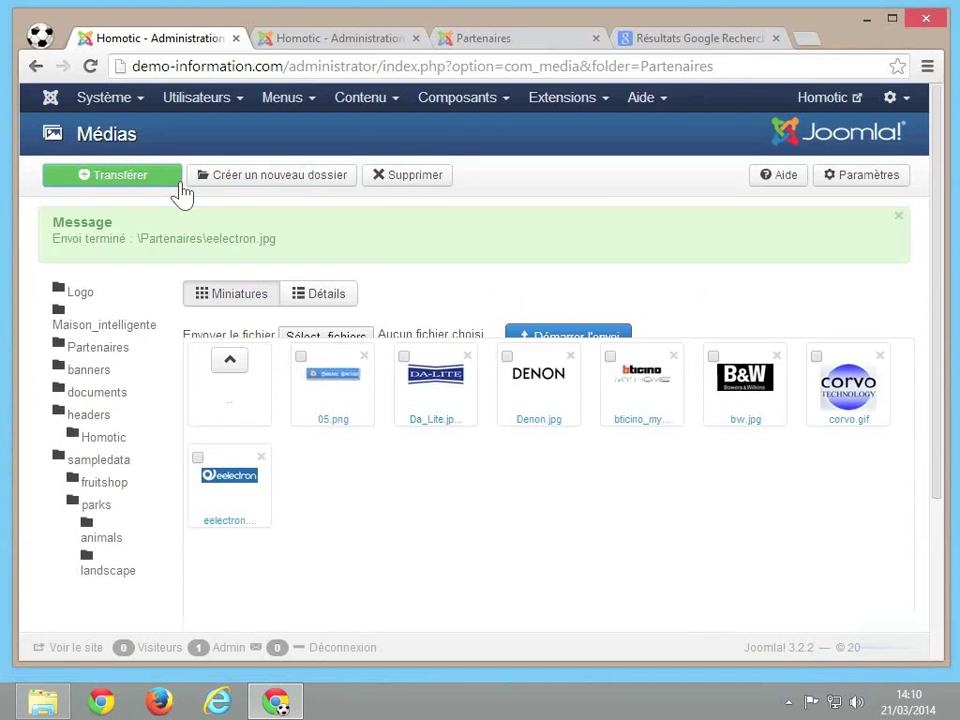
{"action": "left_click", "coordinate": [345, 337]}
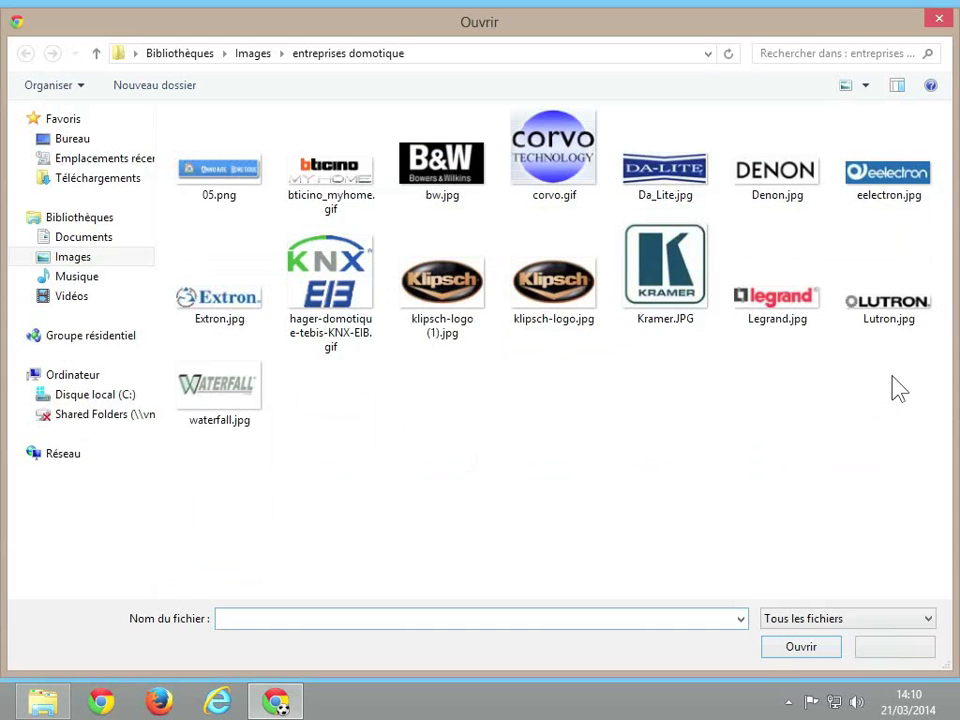
{"action": "left_click_drag", "start_coordinate": [915, 349], "coordinate": [167, 319]}
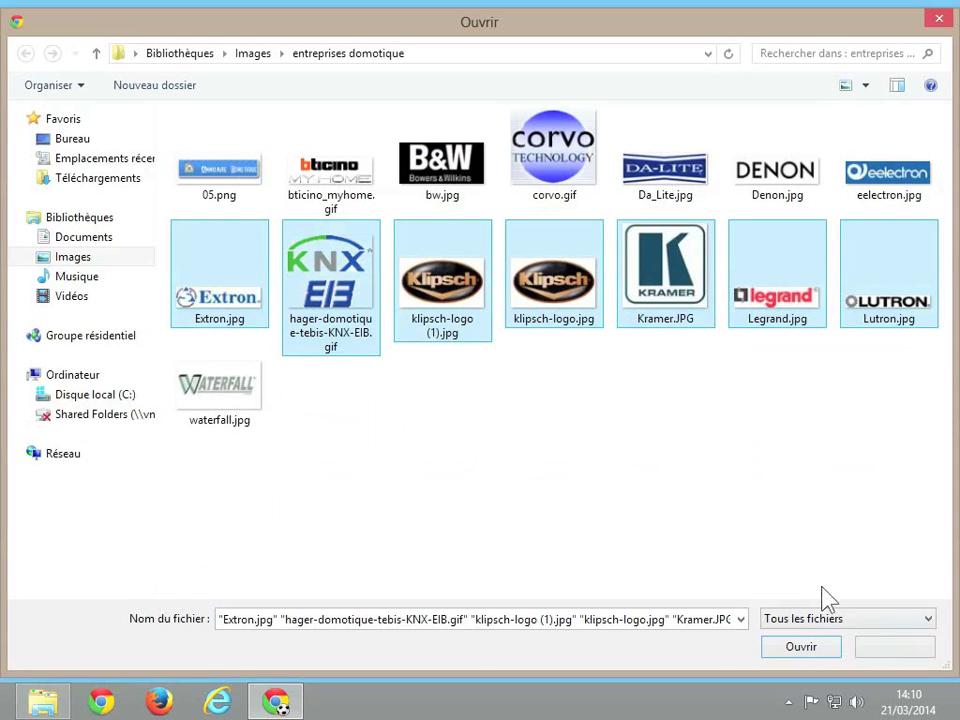
{"action": "left_click", "coordinate": [805, 648]}
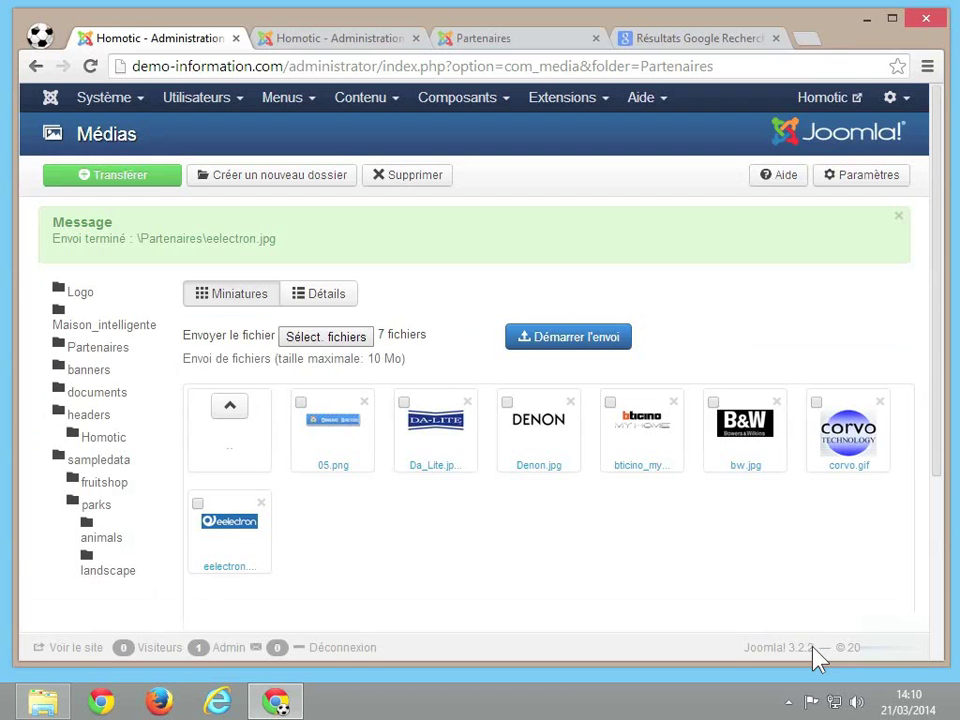
{"action": "left_click", "coordinate": [555, 344]}
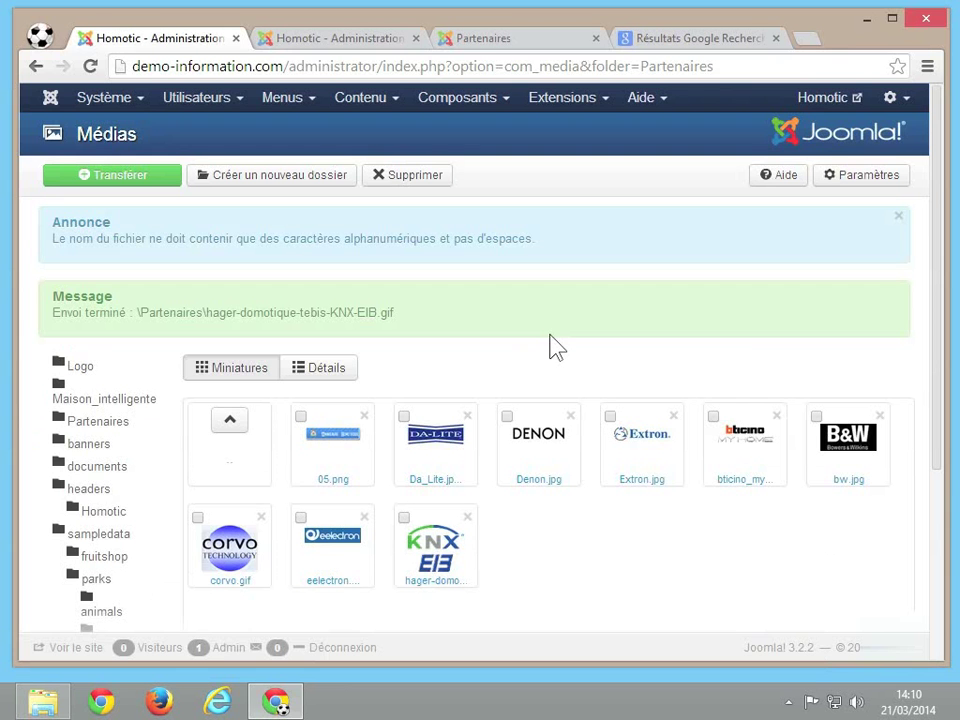
Delete eelectron.jpg from the Partenaires folder and return to the root media folder.
{"action": "left_click", "coordinate": [363, 516]}
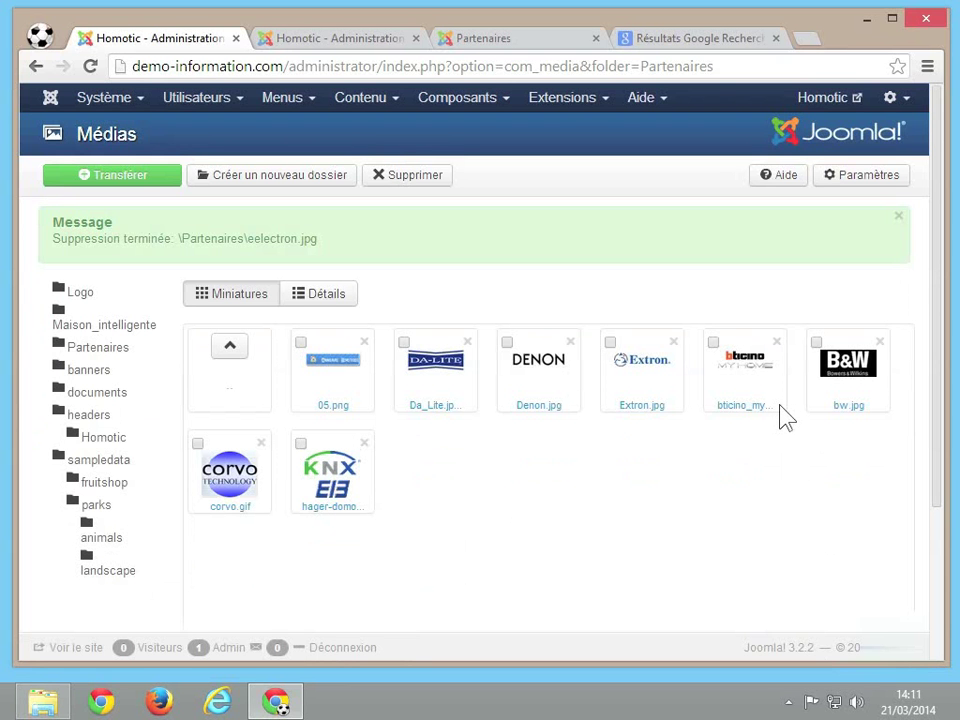
{"action": "left_click", "coordinate": [231, 358]}
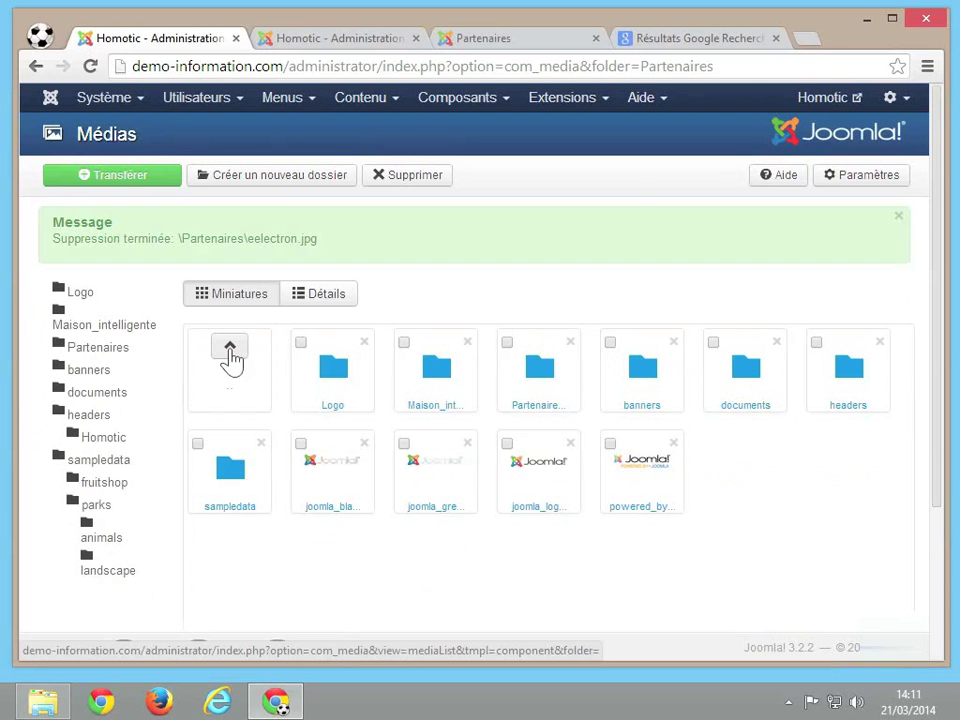
In the Nos Partenaires article, place the cursor below the paragraph and open the media library image insertion dialog.
{"action": "left_click", "coordinate": [317, 38]}
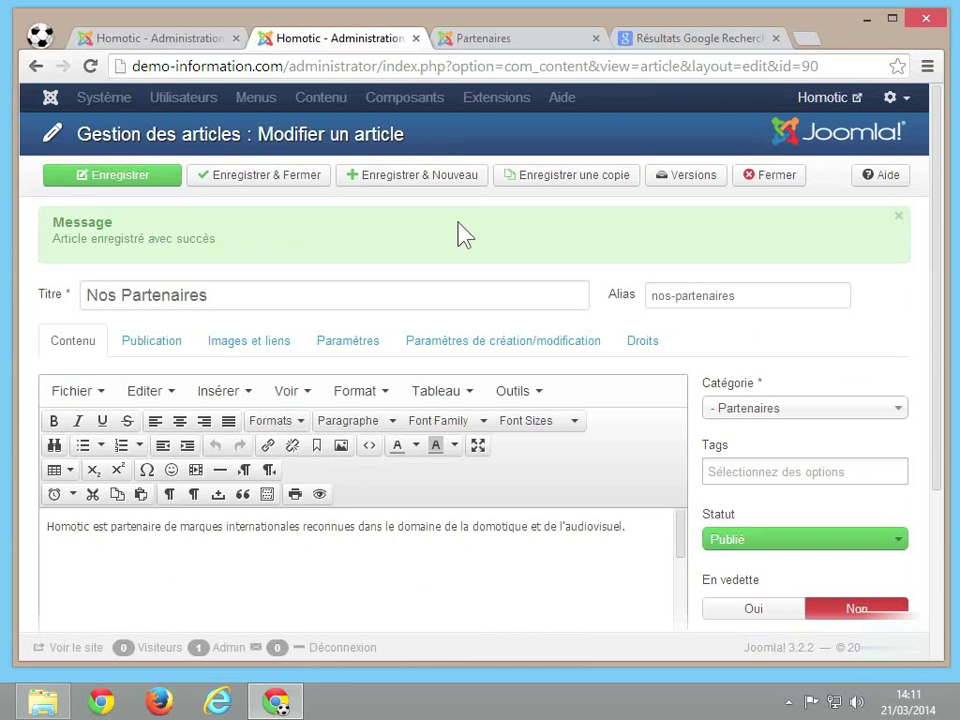
{"action": "scroll", "coordinate": [465, 235], "scroll_direction": "down", "scroll_amount": 3}
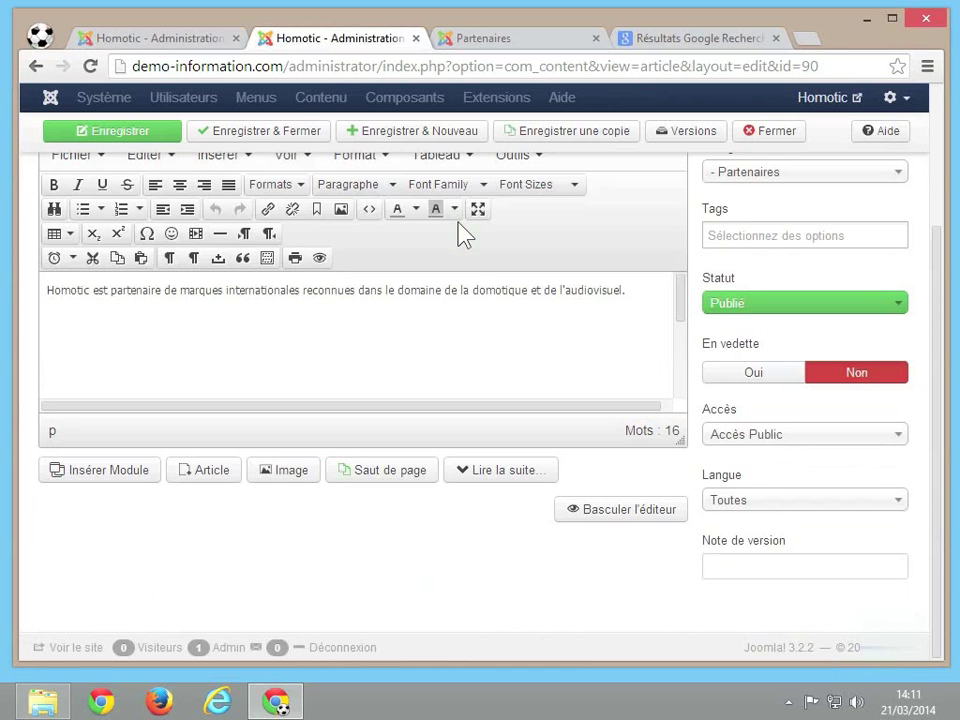
{"action": "left_click", "coordinate": [288, 353]}
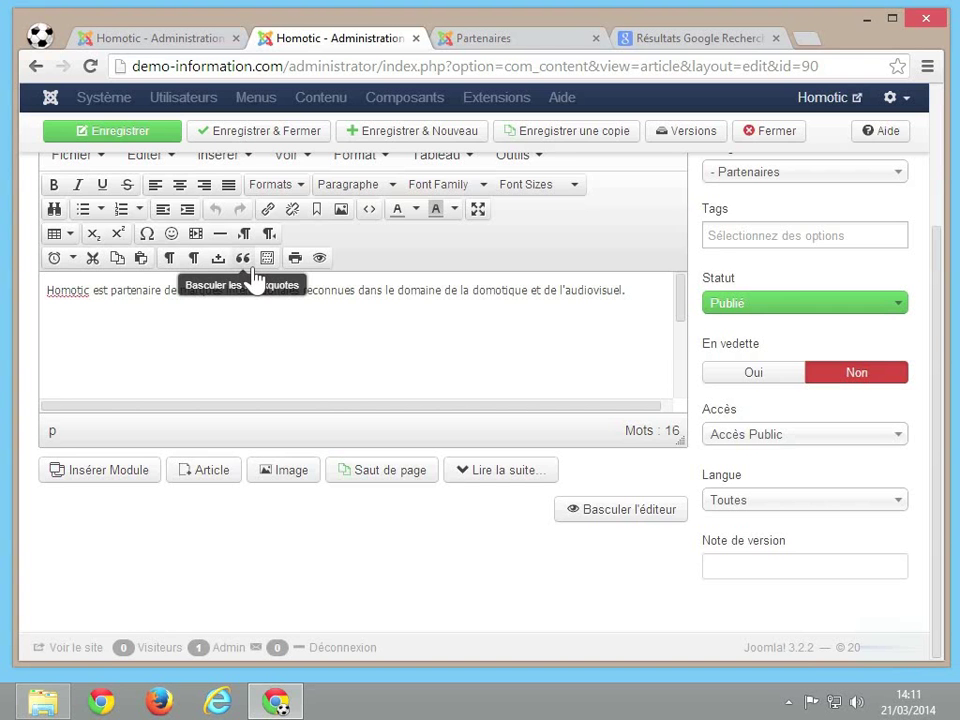
{"action": "scroll", "coordinate": [254, 275], "scroll_direction": "up", "scroll_amount": 1}
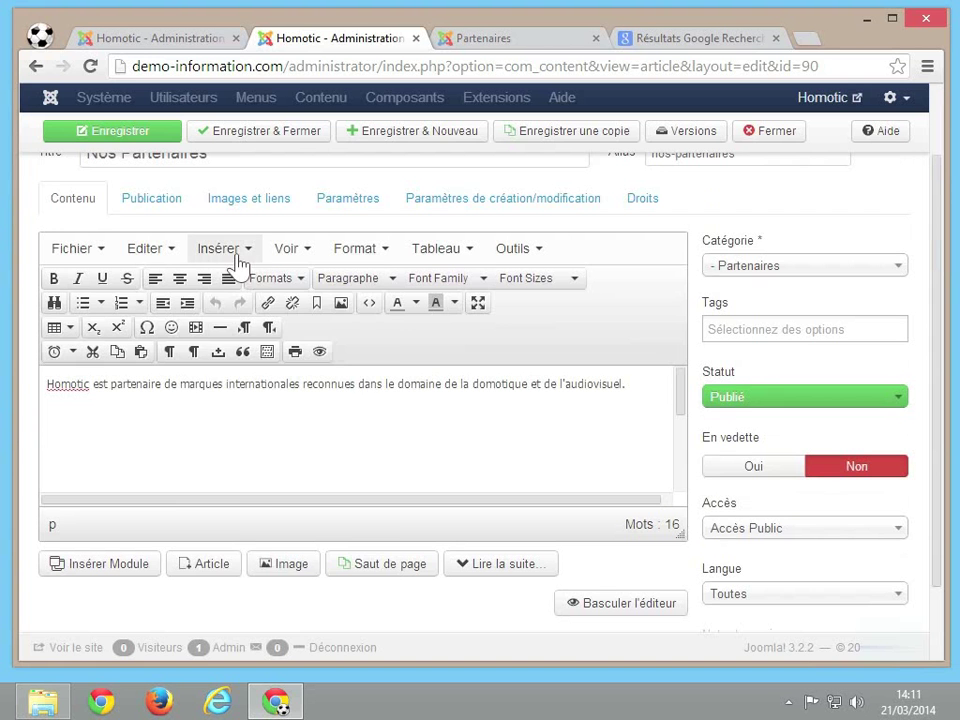
{"action": "left_click", "coordinate": [238, 252]}
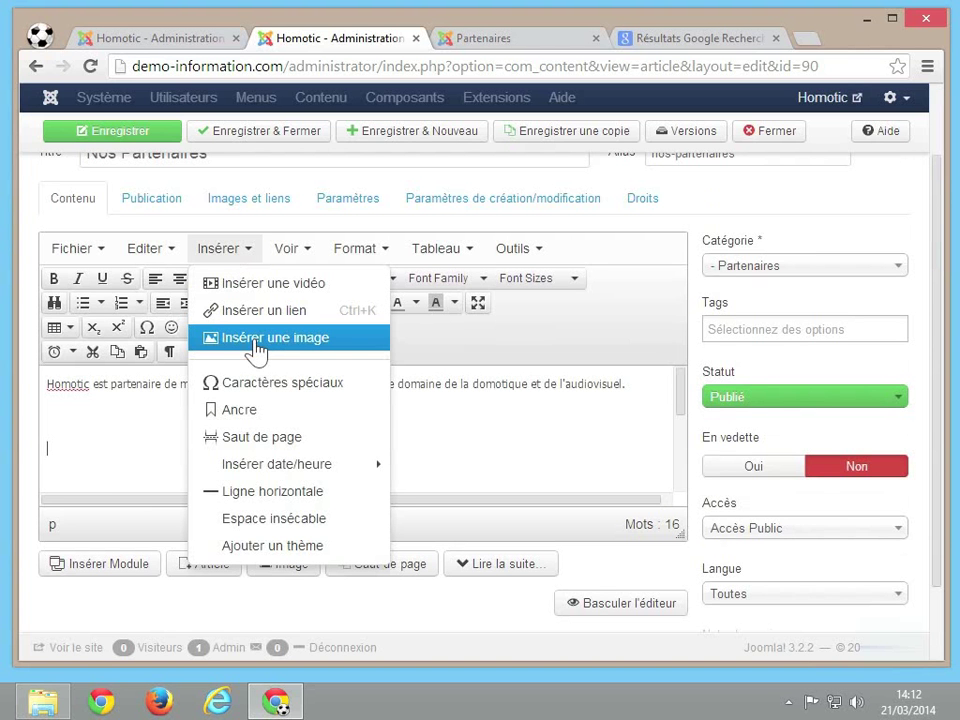
{"action": "left_click", "coordinate": [250, 588]}
{"action": "left_click", "coordinate": [285, 576]}
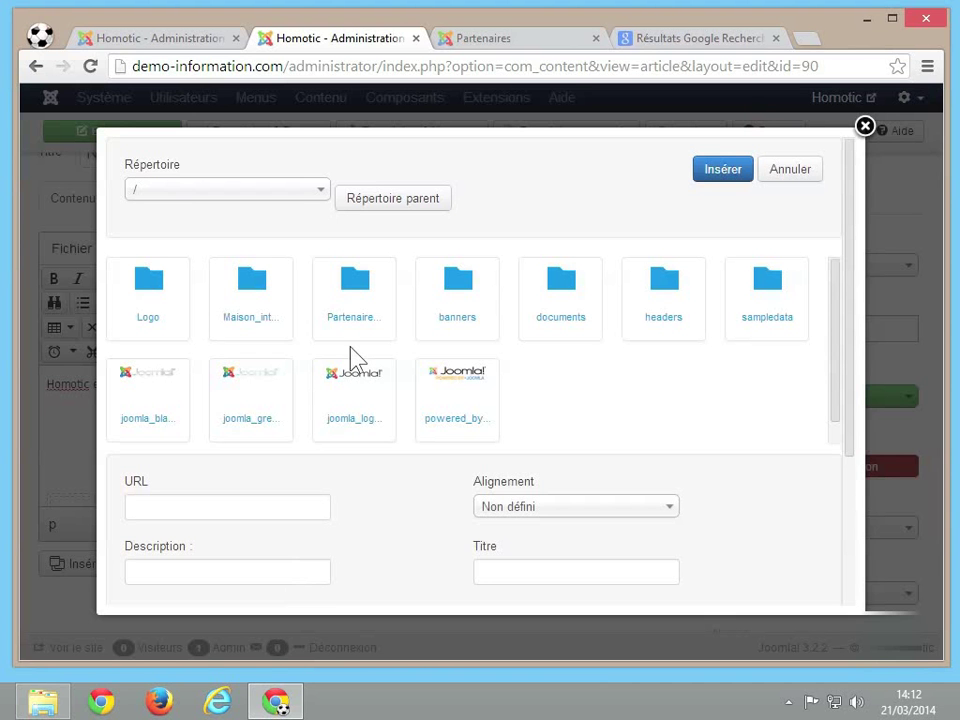
Choose 05.png from the Partenaires folder as the image to insert and set its alignment to Centre.
{"action": "left_click", "coordinate": [354, 292]}
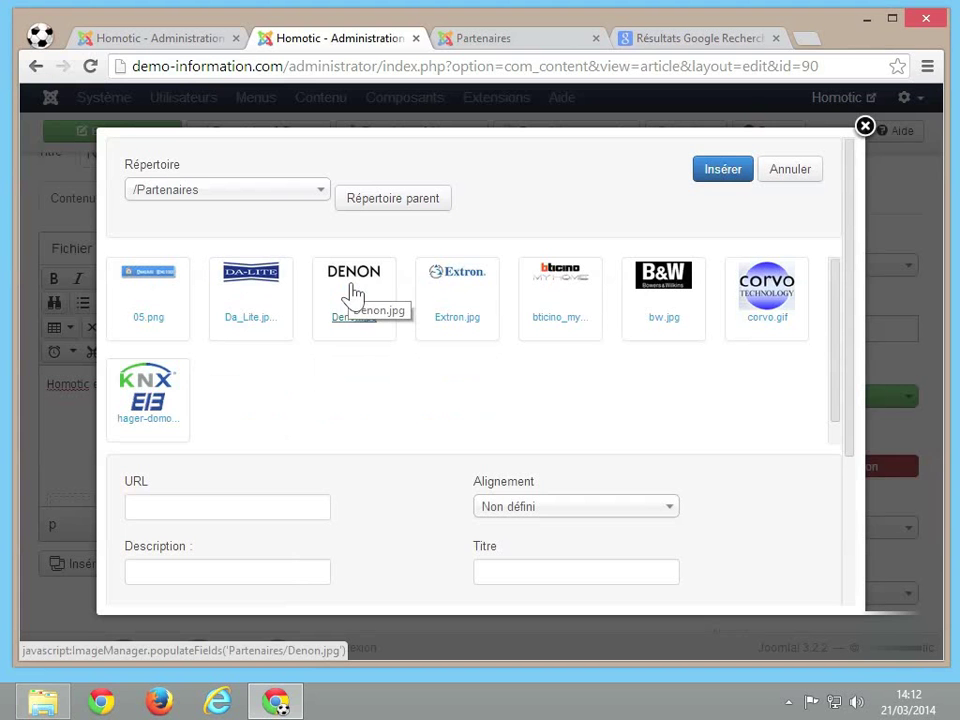
{"action": "left_click", "coordinate": [145, 302]}
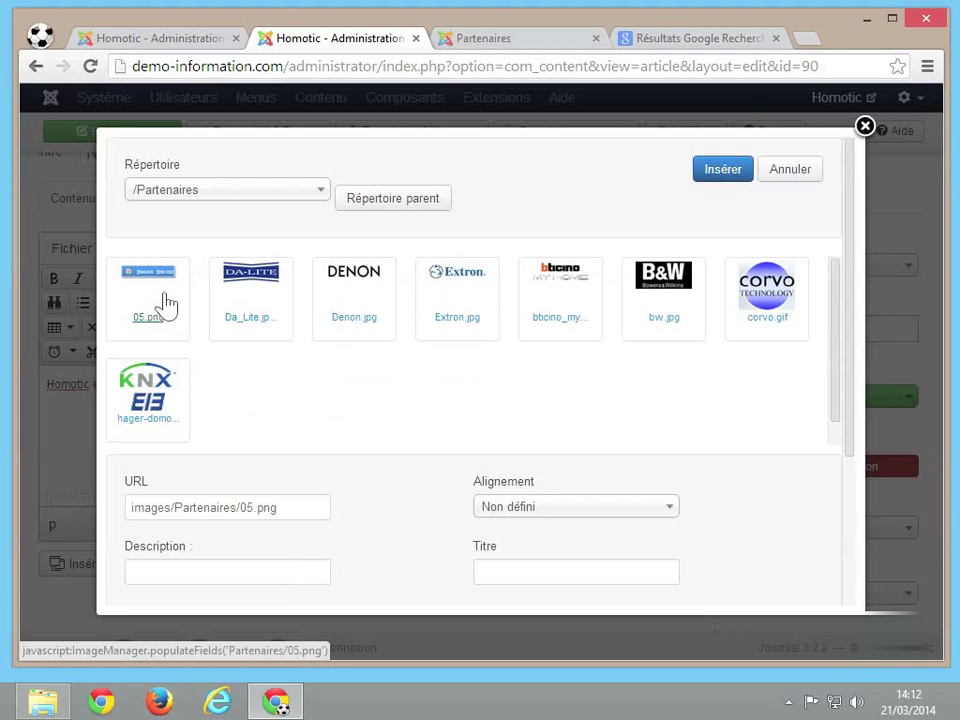
{"action": "left_click", "coordinate": [175, 507]}
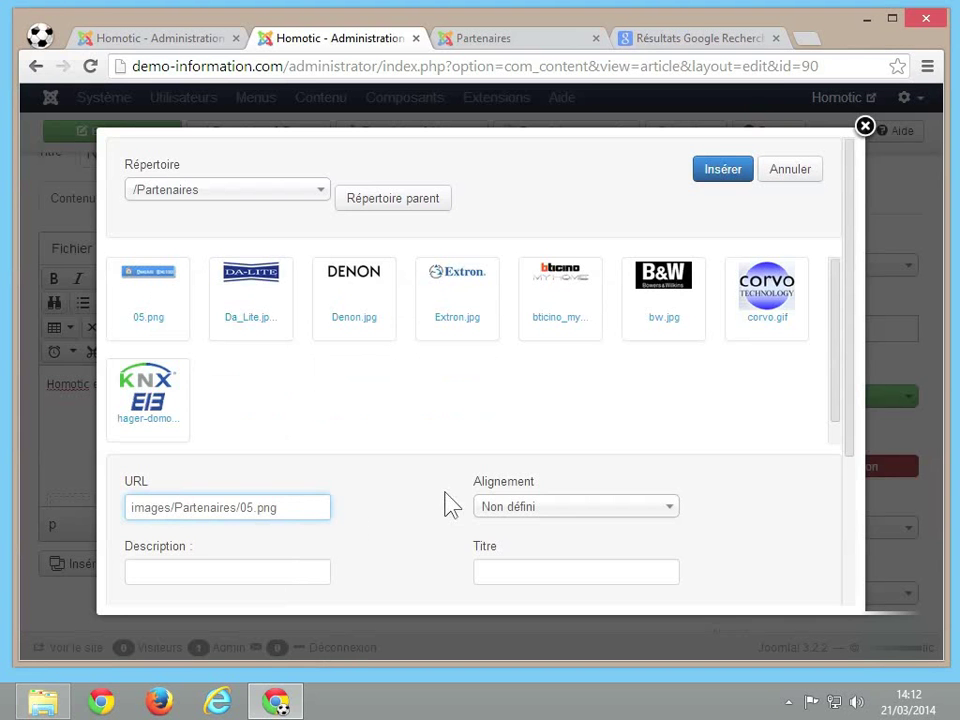
{"action": "left_click", "coordinate": [406, 499]}
{"action": "scroll", "coordinate": [406, 509], "scroll_direction": "down", "scroll_amount": 2}
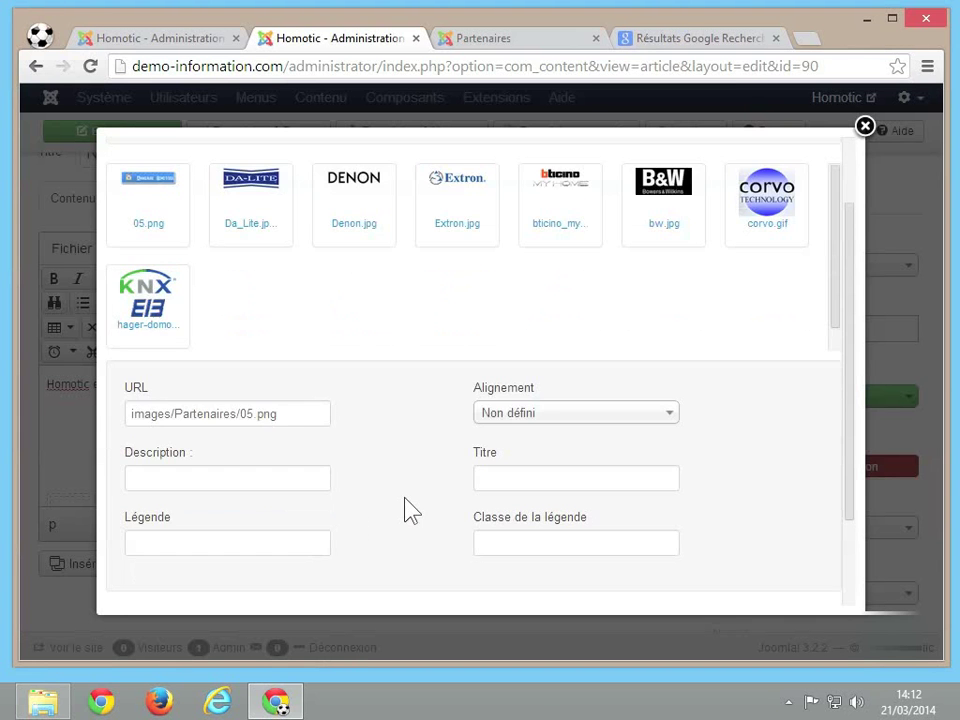
{"action": "left_click", "coordinate": [546, 415]}
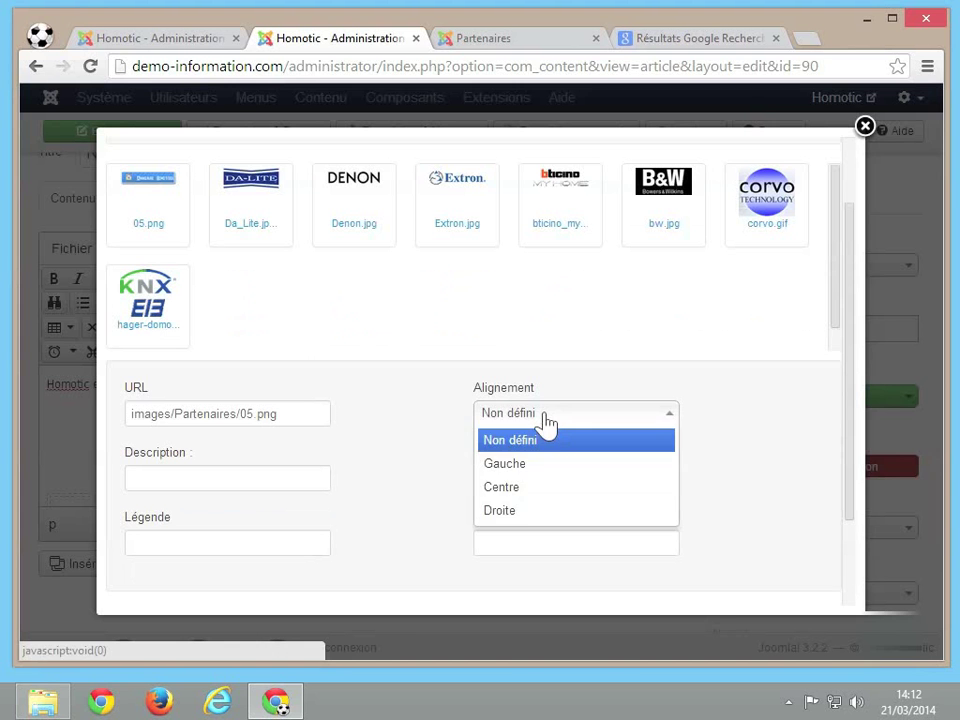
{"action": "left_click", "coordinate": [518, 488]}
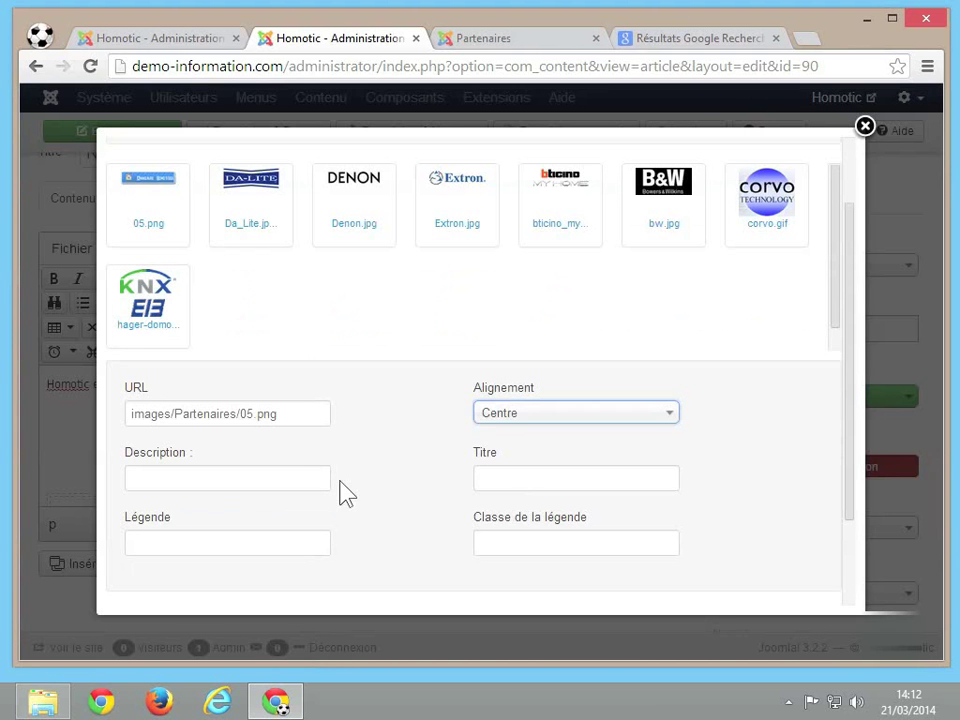
Give the image the caption "Partenaire Gold" with caption class text-center and insert it into the article.
{"action": "left_click", "coordinate": [227, 486]}
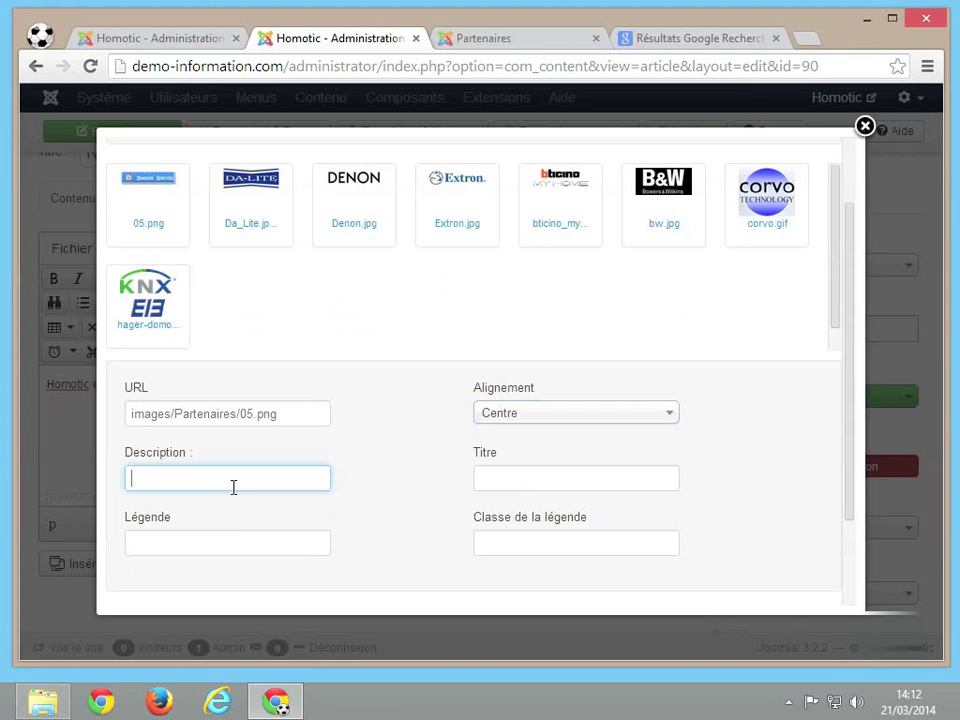
{"action": "left_click", "coordinate": [236, 536]}
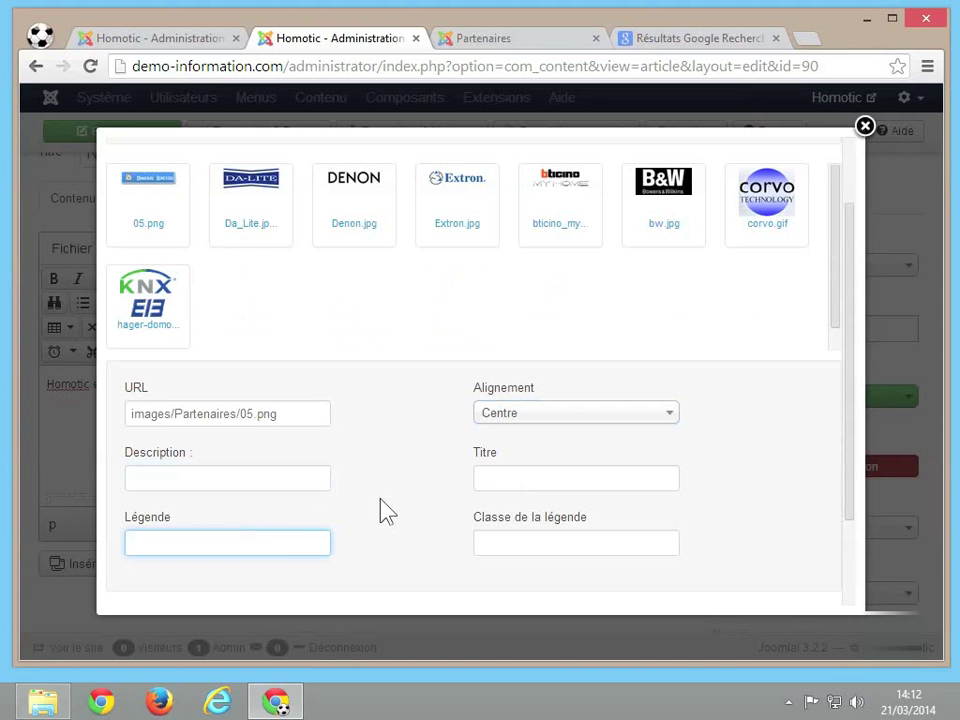
{"action": "type", "text": "Partenaire Gold"}
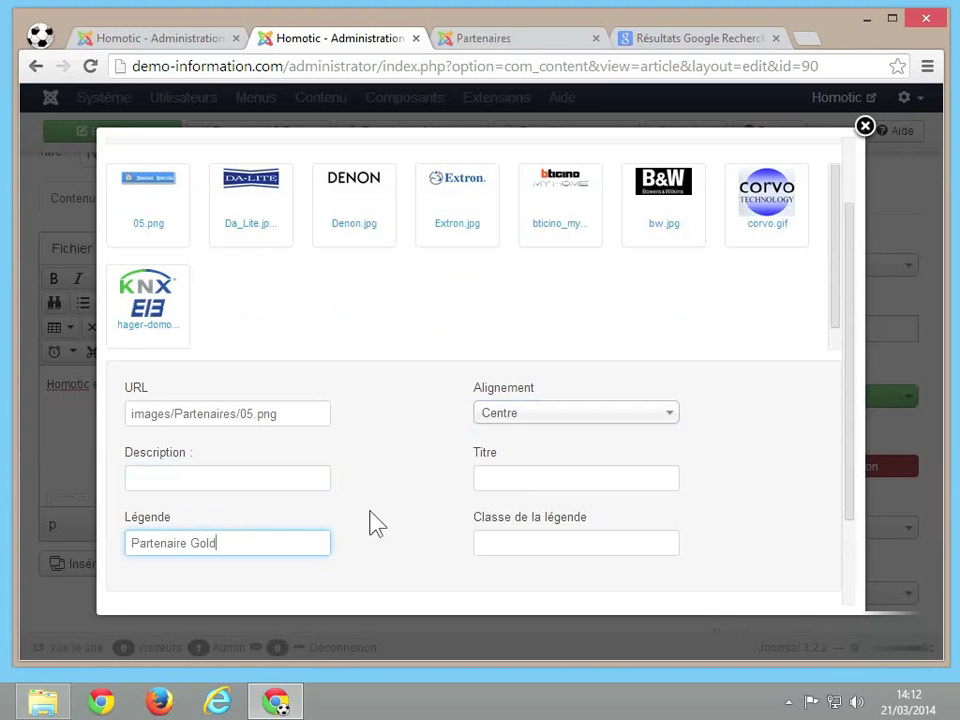
{"action": "left_click", "coordinate": [497, 549]}
{"action": "left_click", "coordinate": [665, 545]}
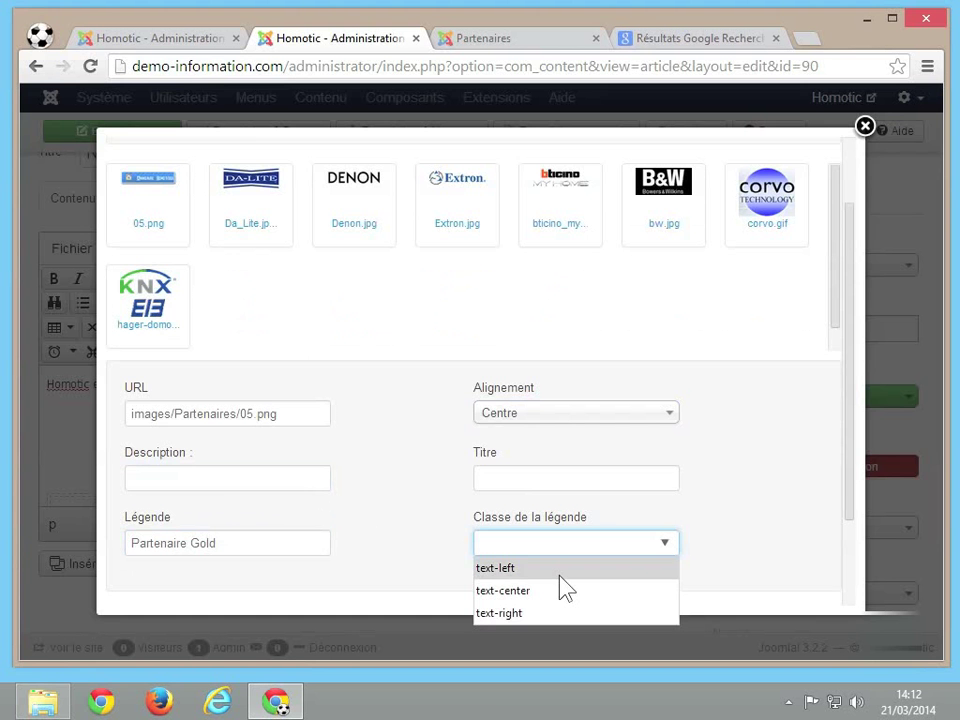
{"action": "left_click", "coordinate": [563, 600]}
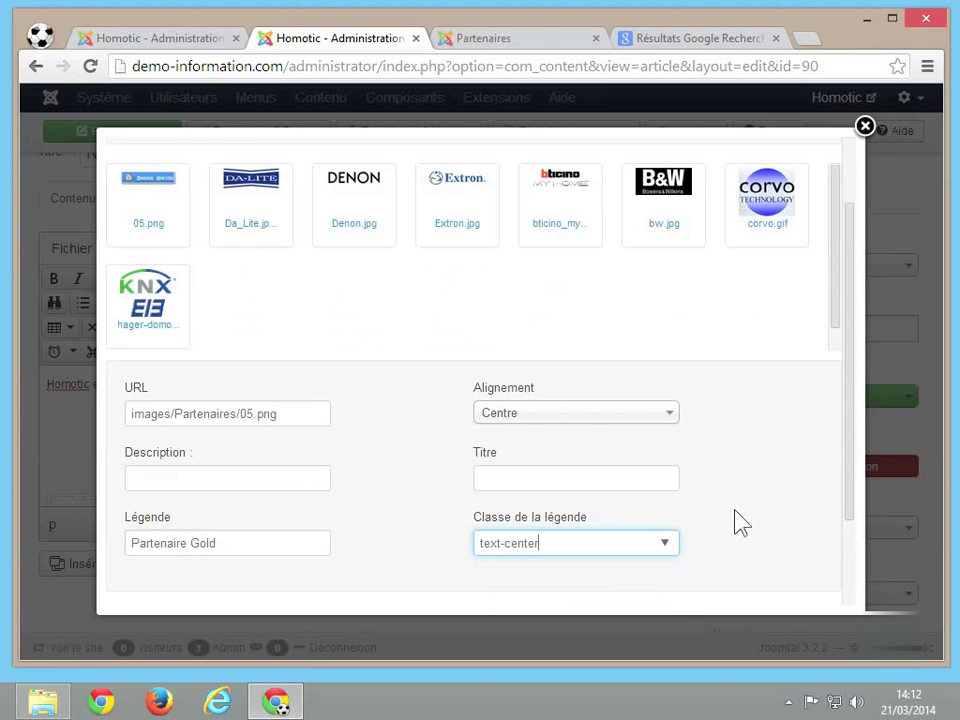
{"action": "scroll", "coordinate": [735, 521], "scroll_direction": "up", "scroll_amount": 2}
{"action": "left_click", "coordinate": [720, 172]}
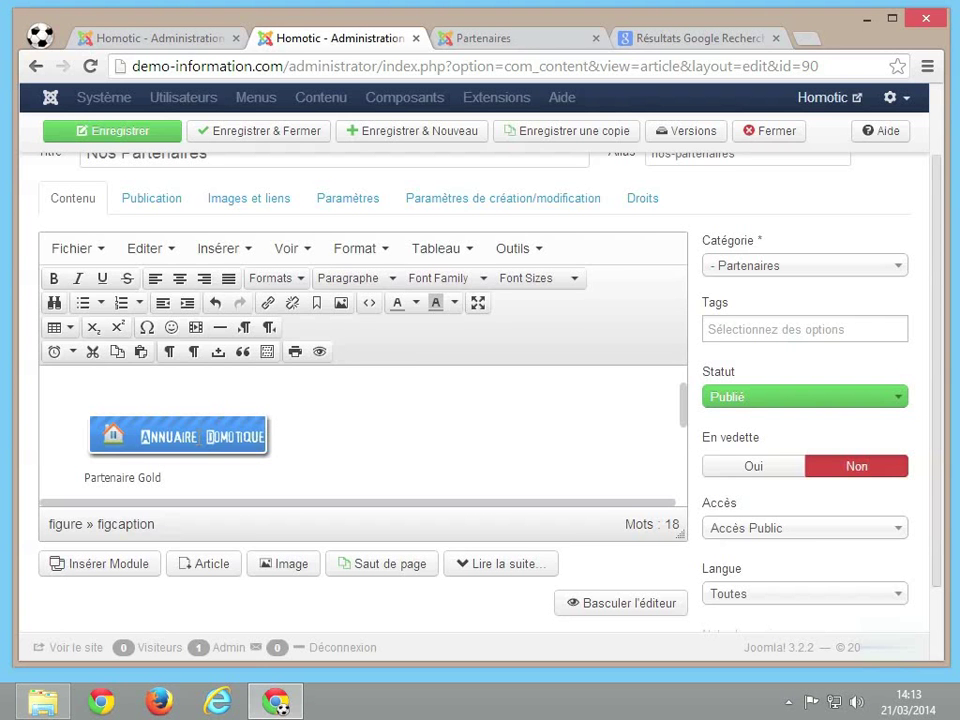
Save the Nos Partenaires article and reload the public Partenaires page to check the inserted logo and its caption.
{"action": "left_click", "coordinate": [199, 437]}
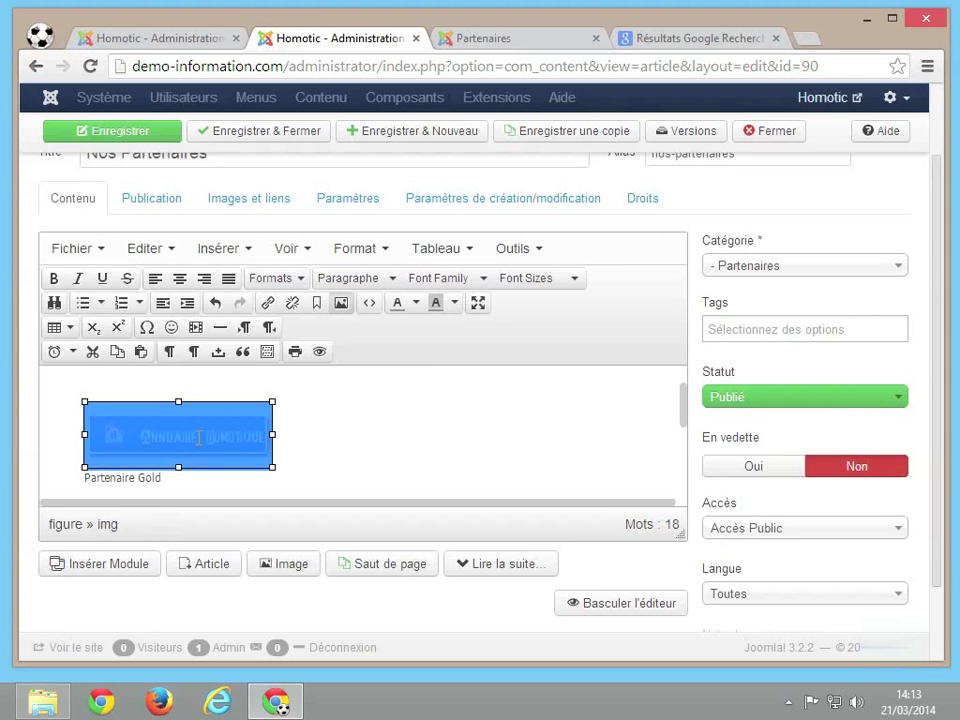
{"action": "left_click", "coordinate": [118, 479]}
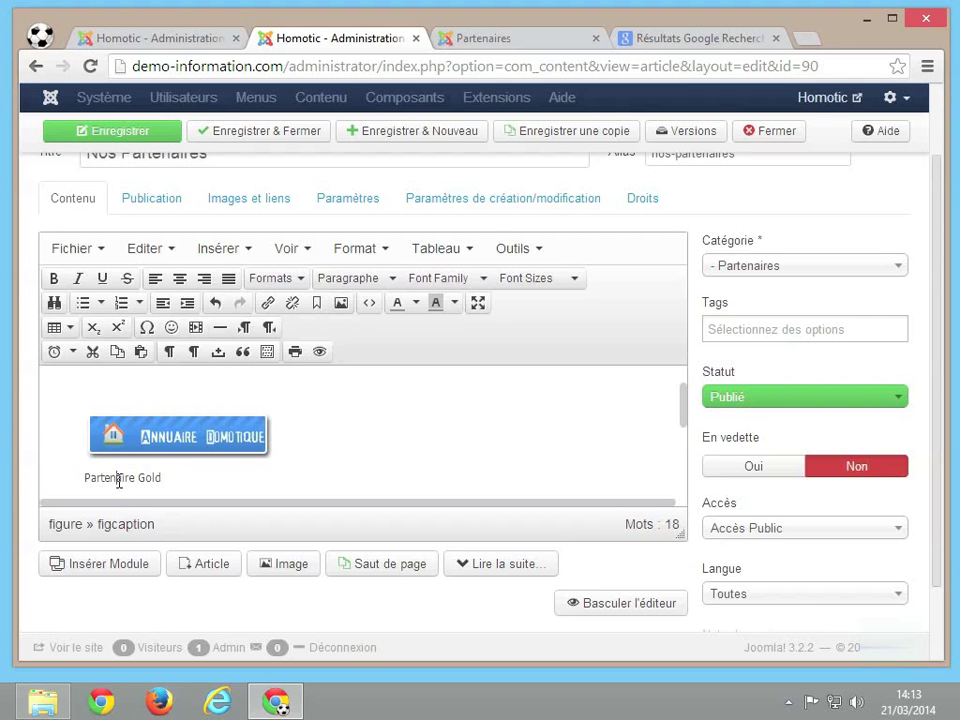
{"action": "scroll", "coordinate": [363, 469], "scroll_direction": "up", "scroll_amount": 2}
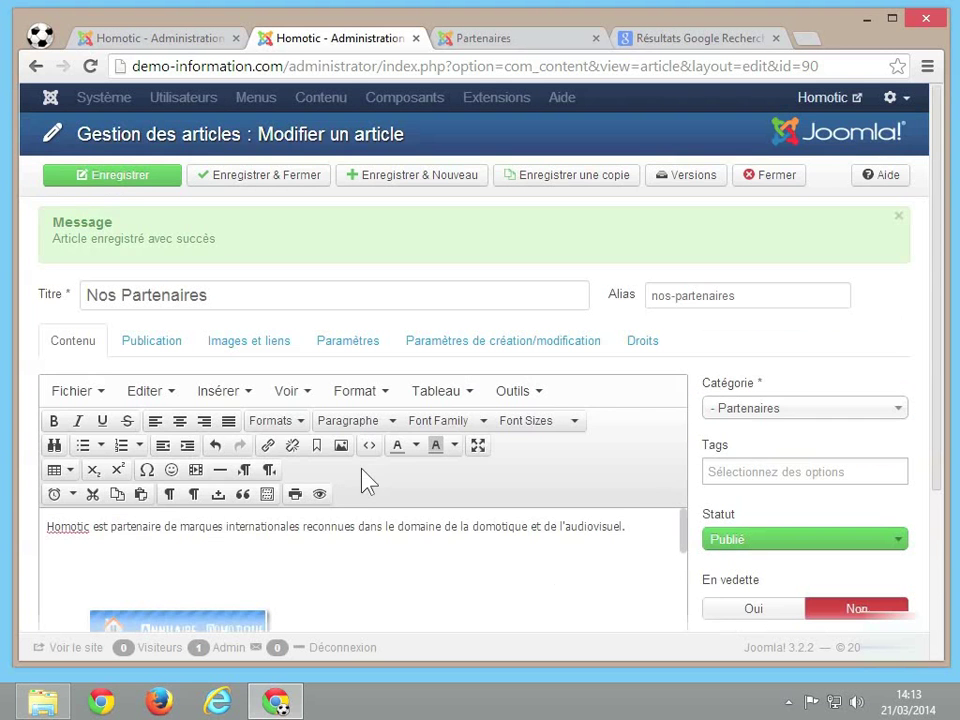
{"action": "left_click", "coordinate": [143, 185]}
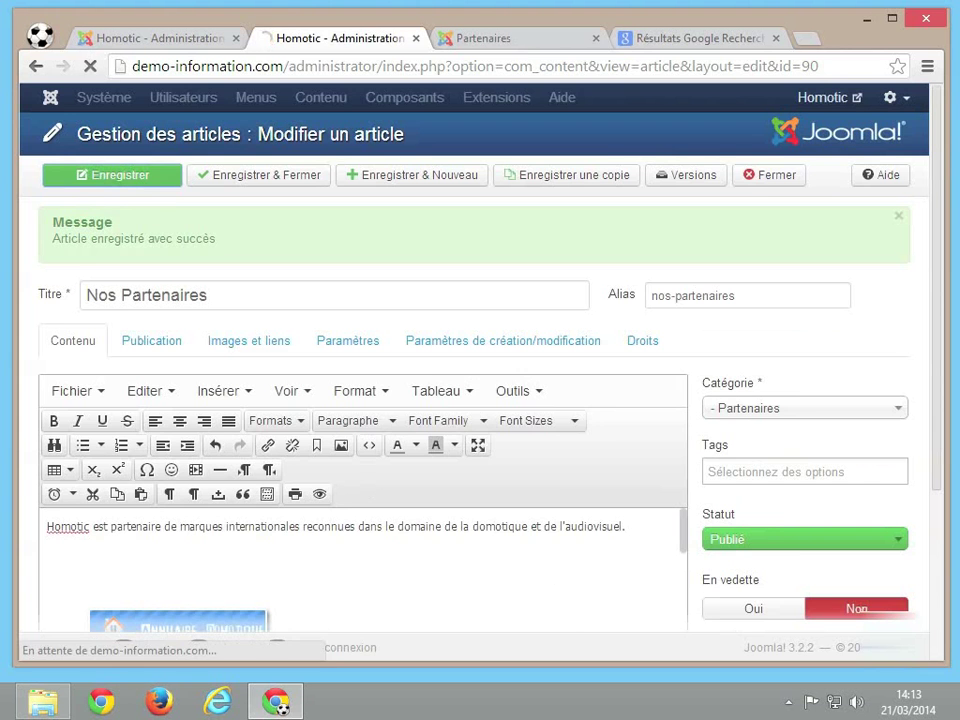
{"action": "left_click", "coordinate": [495, 40]}
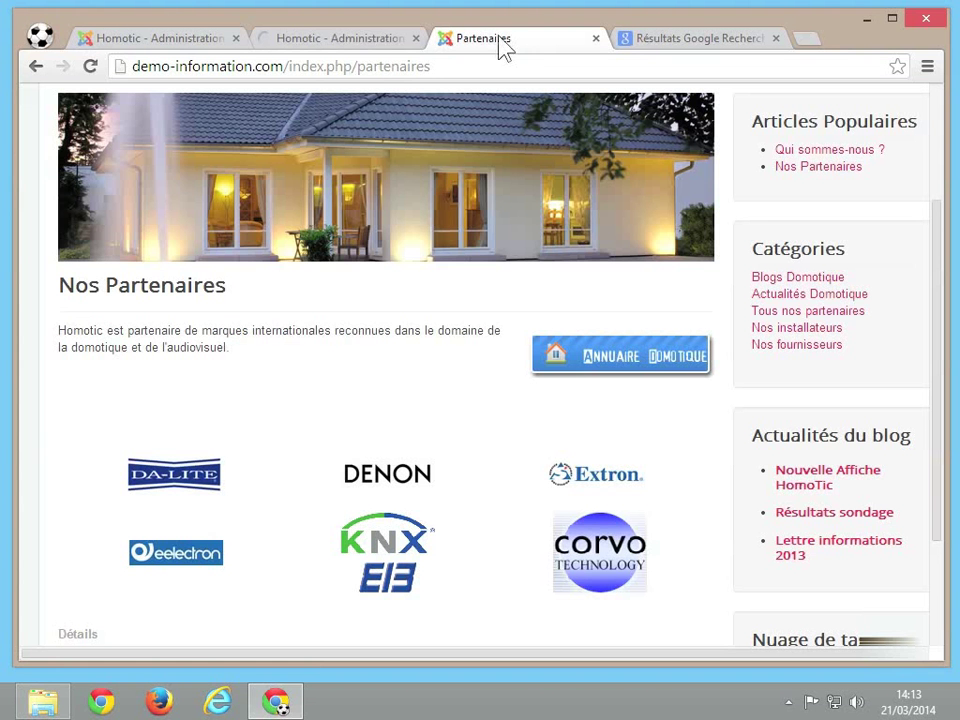
{"action": "left_click", "coordinate": [90, 67]}
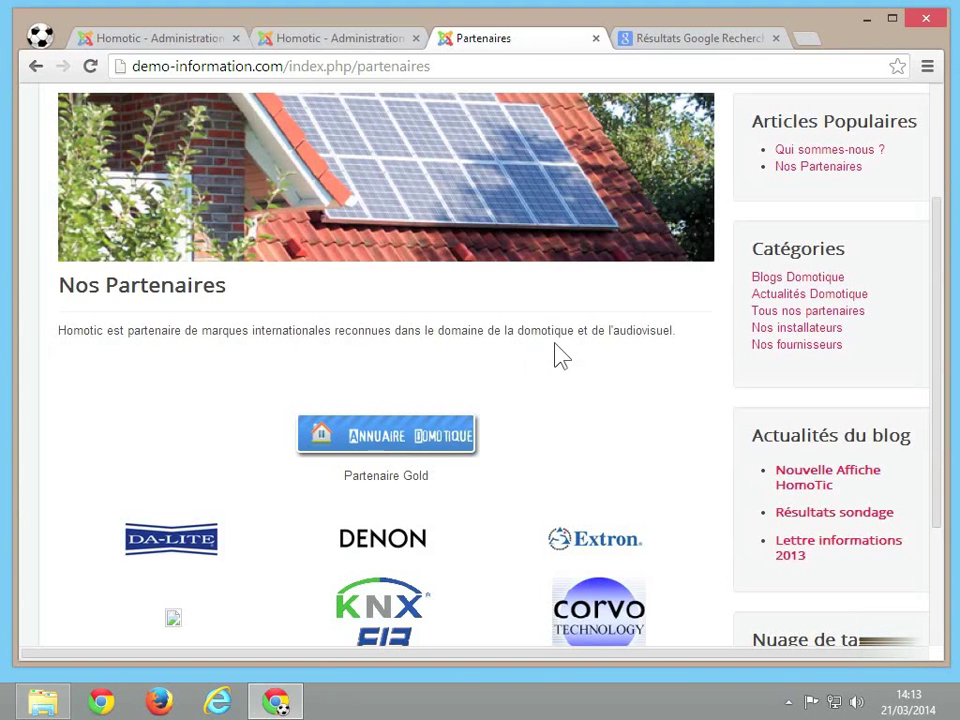
Back in the article editor, examine the Images et liens settings, then return to the article's content.
{"action": "left_click", "coordinate": [340, 38]}
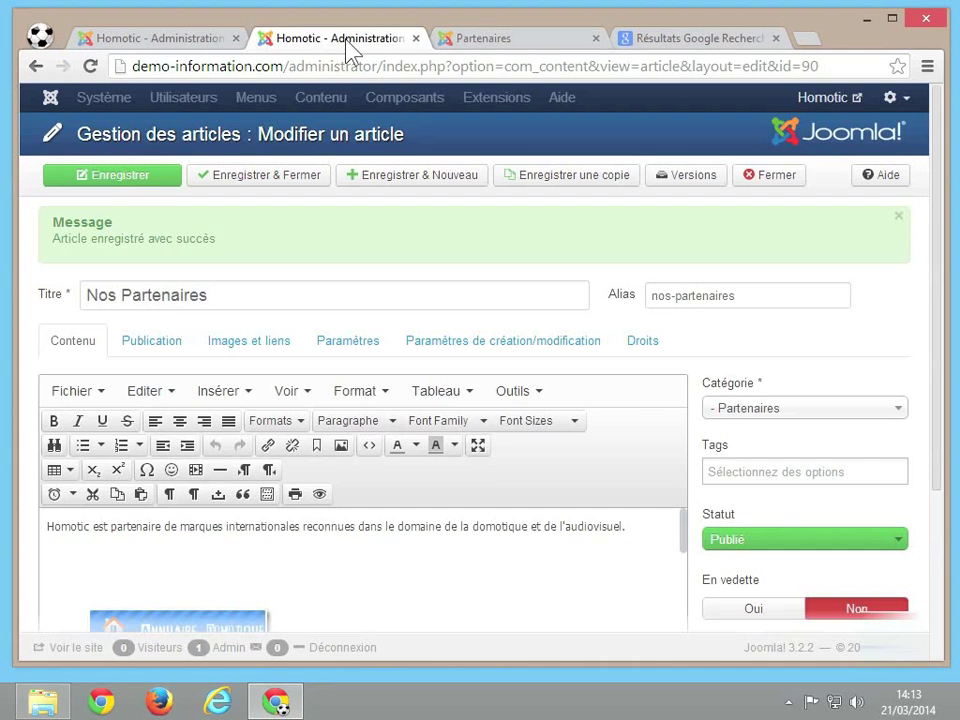
{"action": "left_click", "coordinate": [490, 538]}
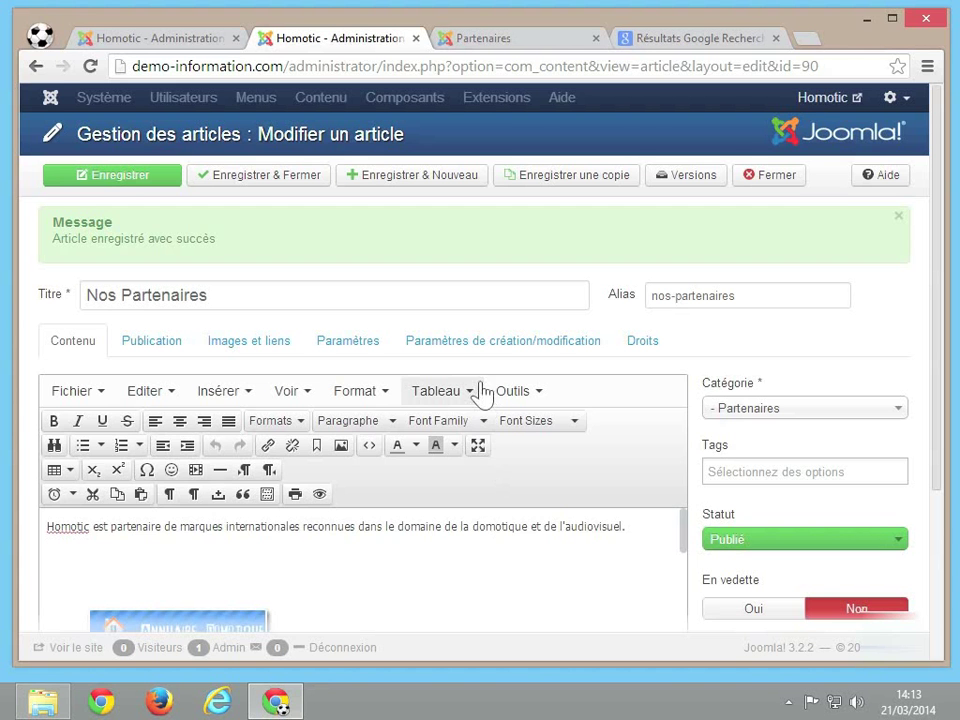
{"action": "left_click", "coordinate": [265, 352]}
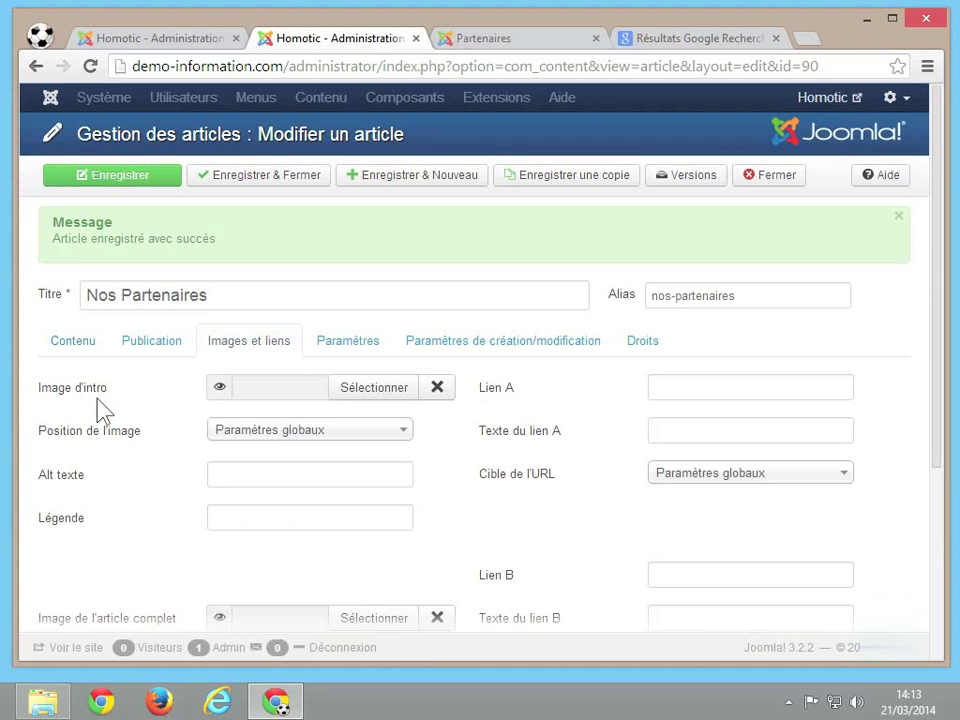
{"action": "scroll", "coordinate": [100, 410], "scroll_direction": "down", "scroll_amount": 2}
{"action": "left_click", "coordinate": [77, 345]}
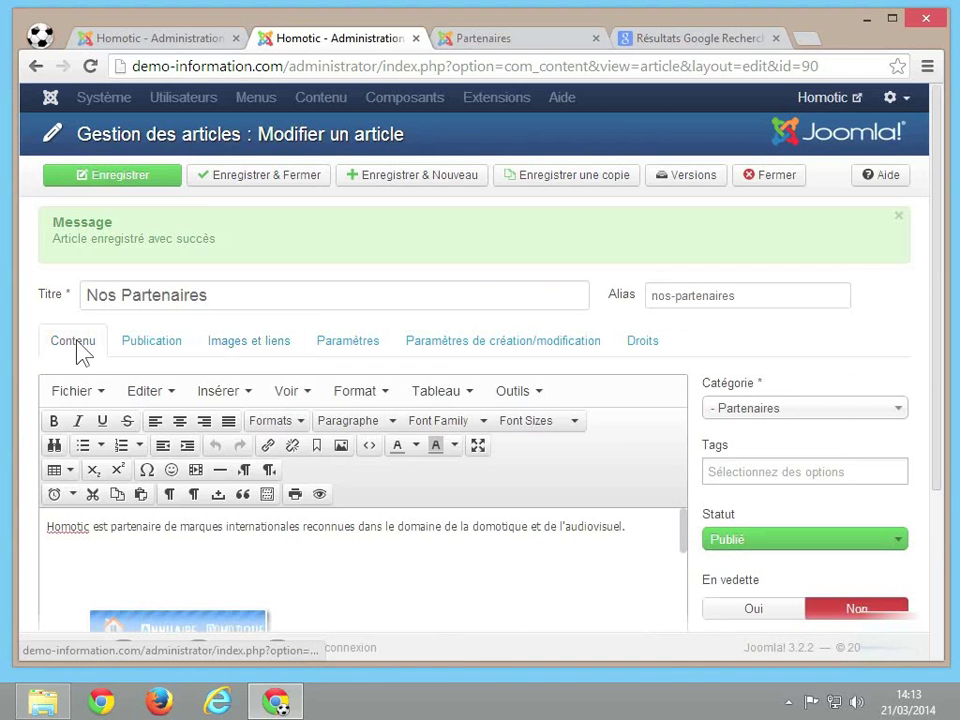
Place the cursor in the empty area between the paragraph and the Annuaire Domotique logo, and open the media library image insertion dialog.
{"action": "left_click", "coordinate": [336, 562]}
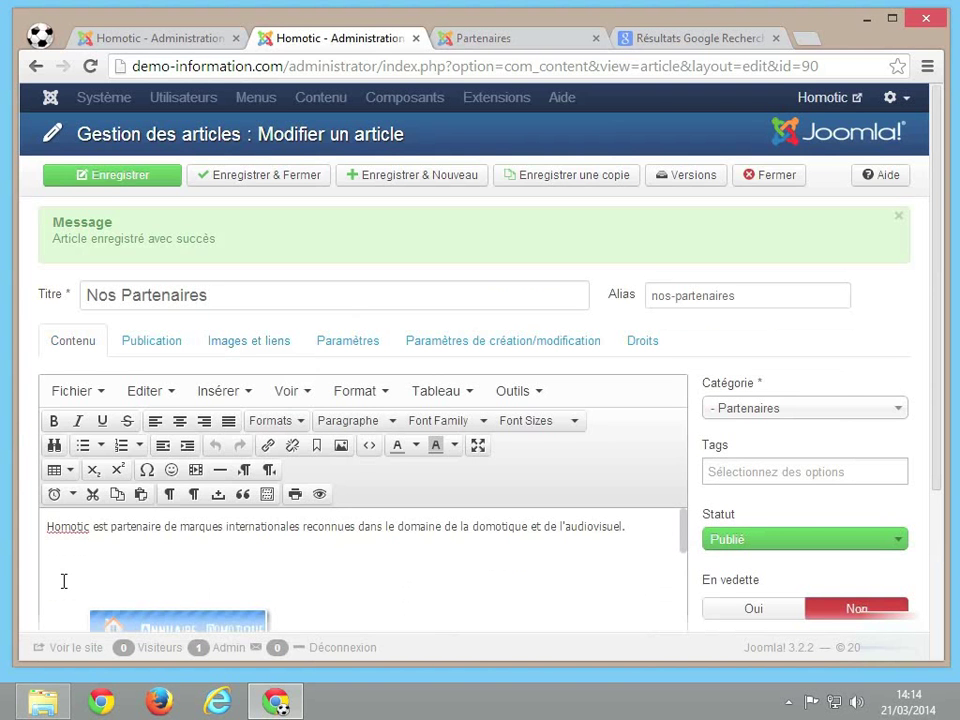
{"action": "scroll", "coordinate": [356, 540], "scroll_direction": "down", "scroll_amount": 8}
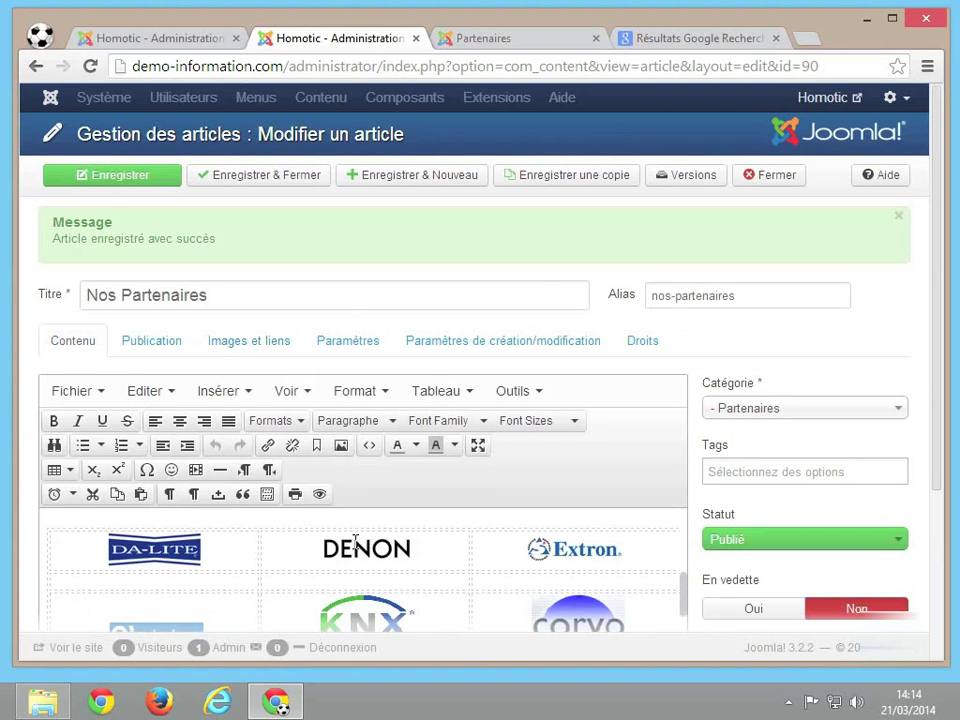
{"action": "scroll", "coordinate": [345, 515], "scroll_direction": "down", "scroll_amount": 1}
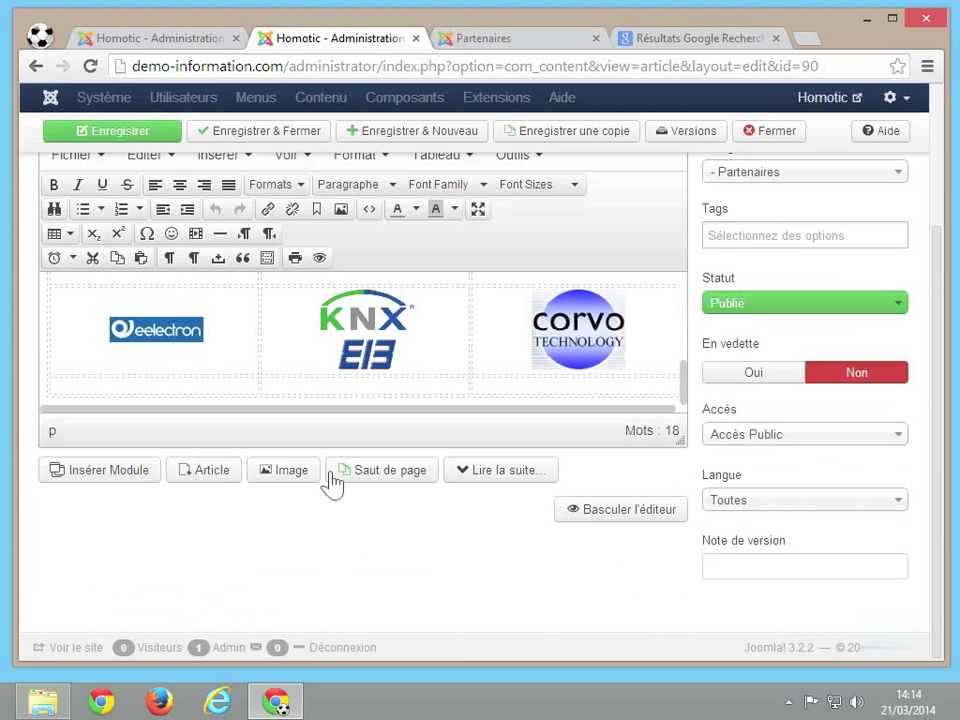
{"action": "left_click", "coordinate": [268, 474]}
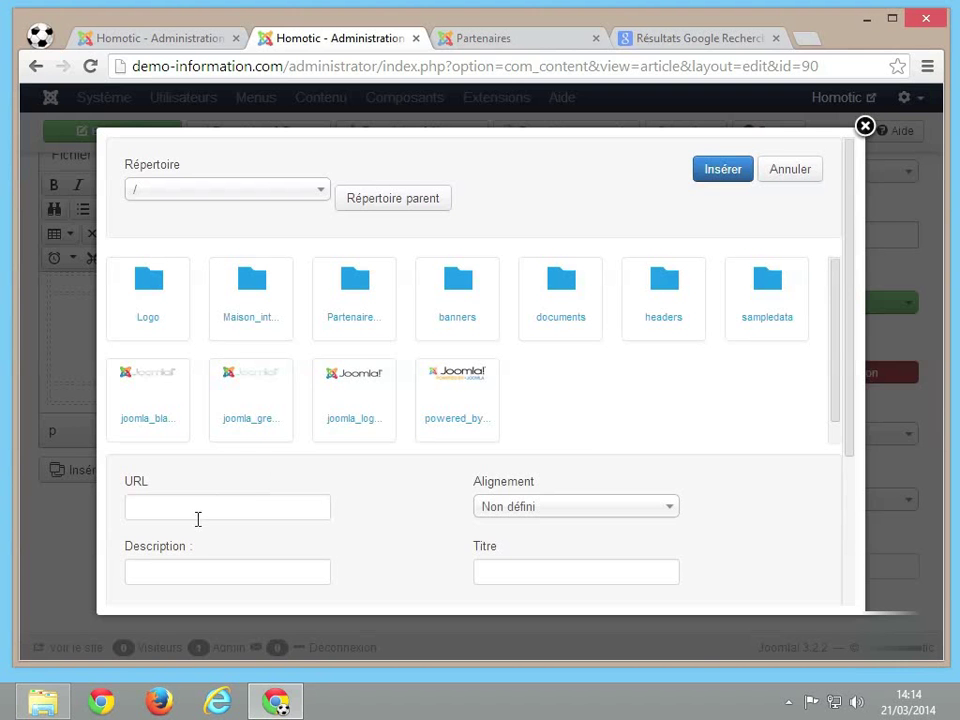
Copy the image URL of the "Le partenaire de l'habitat" light bulb picture from the open Google Images result.
{"action": "left_click", "coordinate": [690, 40]}
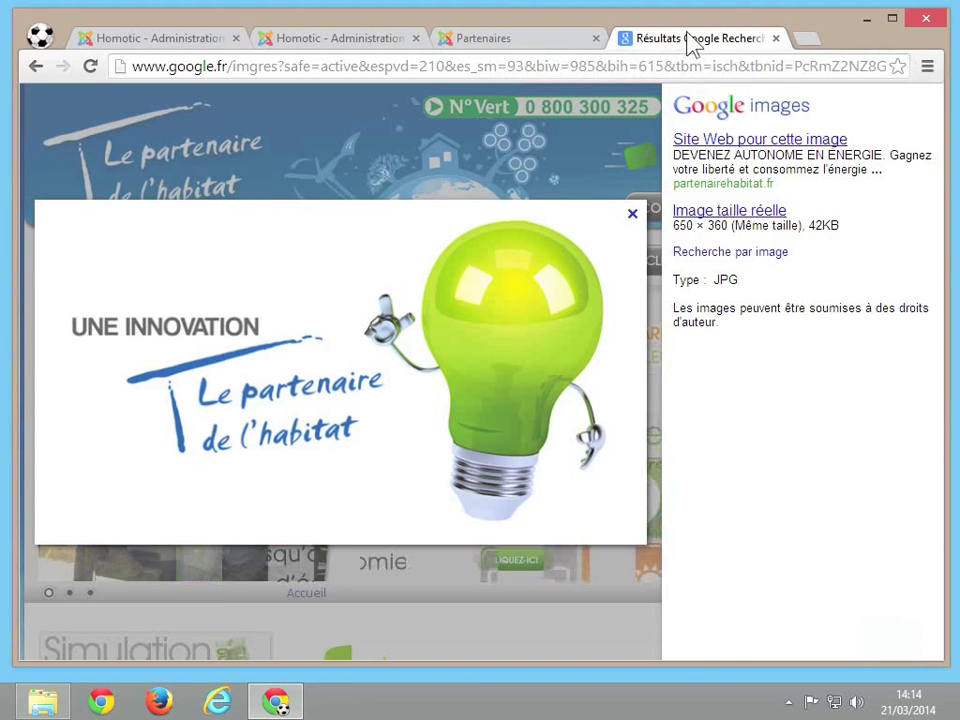
{"action": "right_click", "coordinate": [340, 310]}
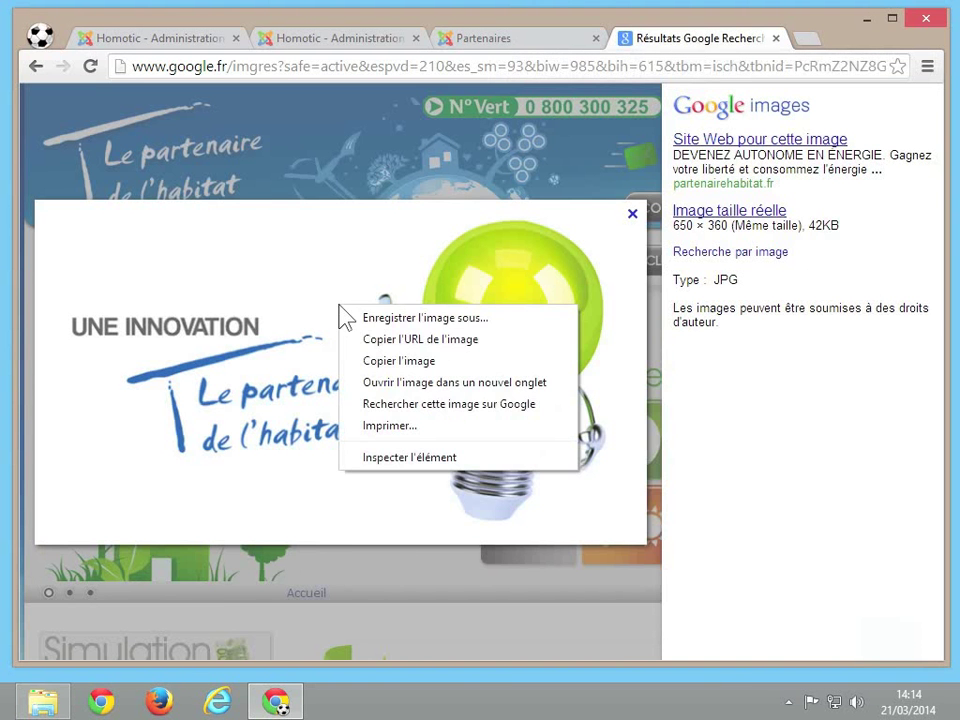
{"action": "left_click", "coordinate": [433, 341]}
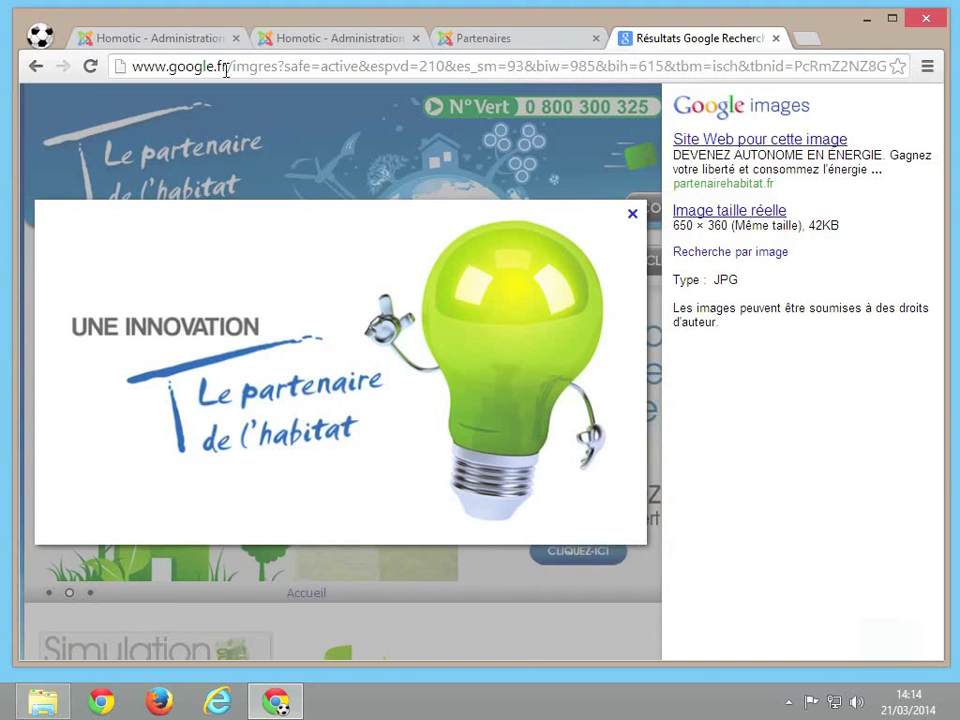
Paste the copied innovation-partenaire-habitat.jpg address as the image URL, insert the picture into the article and select it.
{"action": "left_click", "coordinate": [160, 38]}
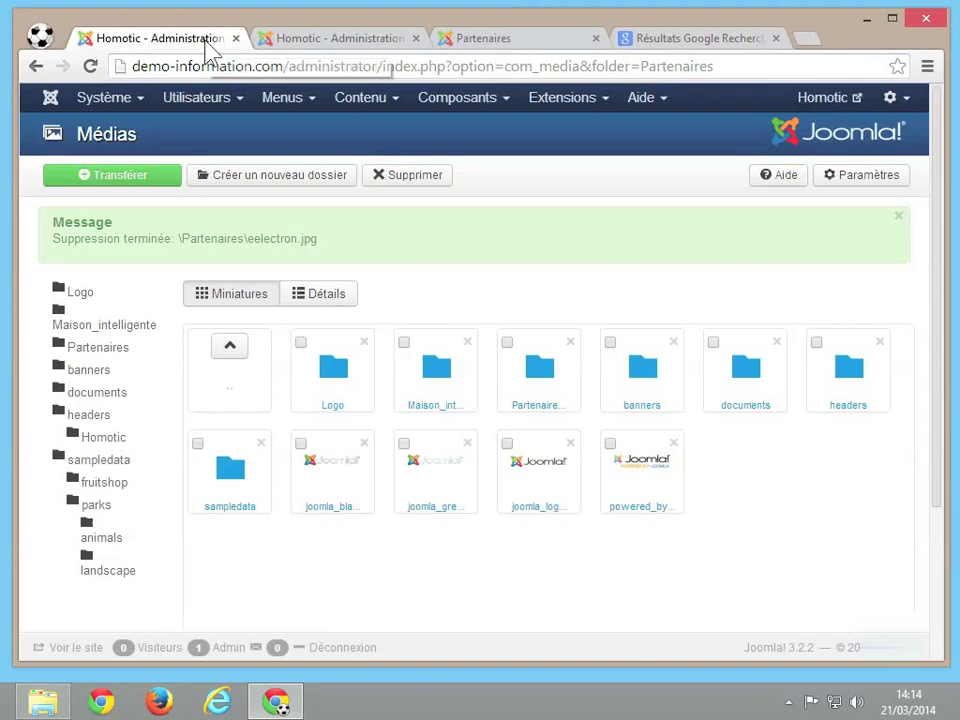
{"action": "left_click", "coordinate": [312, 44]}
{"action": "left_click", "coordinate": [217, 504]}
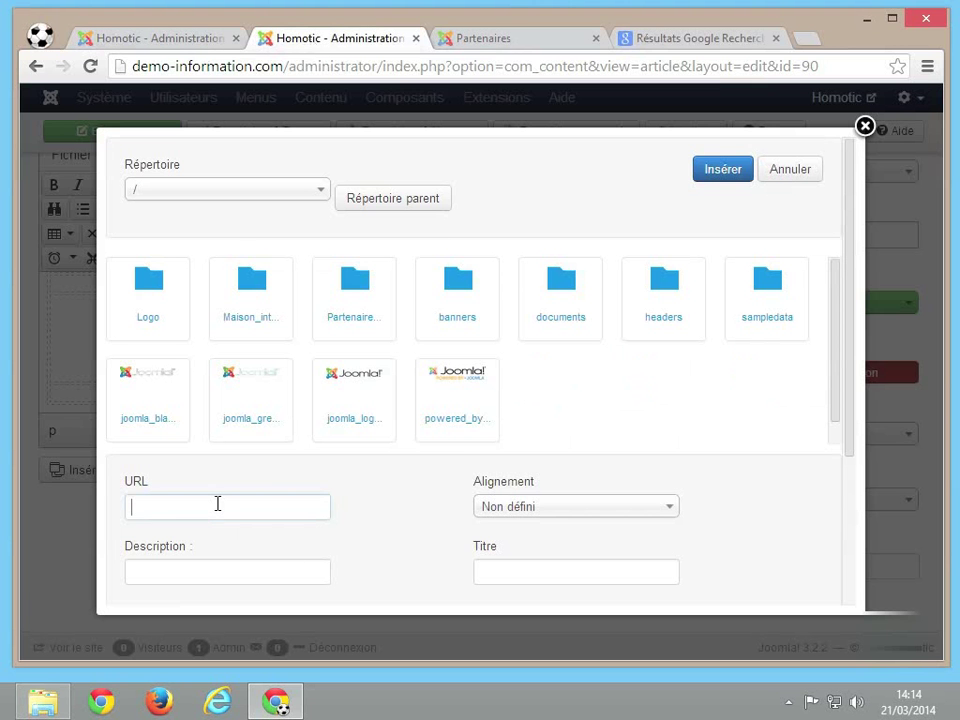
{"action": "right_click", "coordinate": [217, 504]}
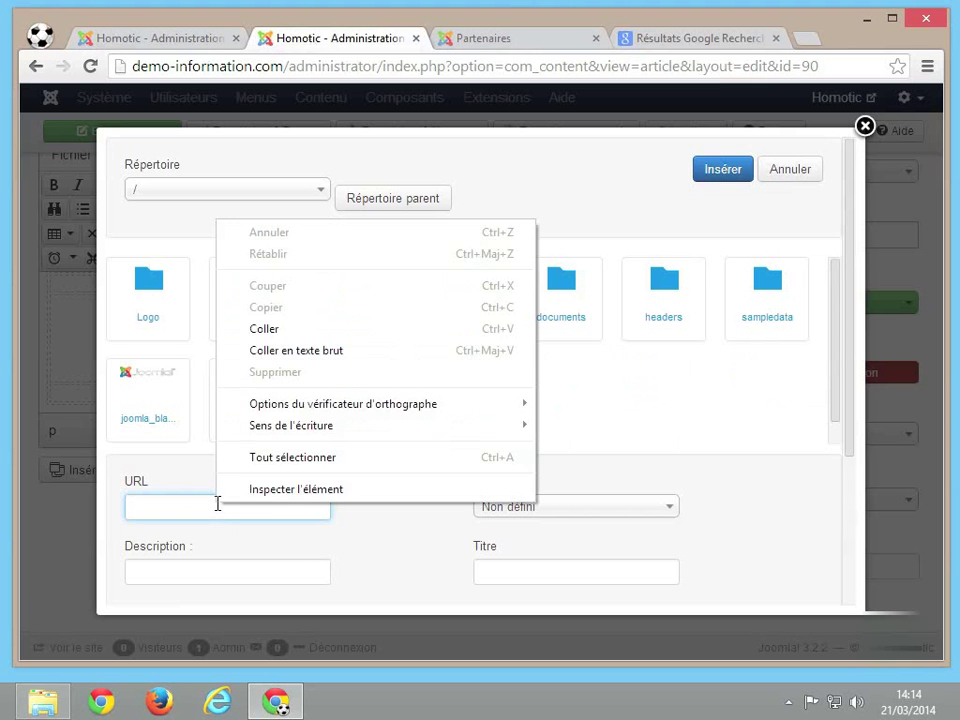
{"action": "left_click", "coordinate": [358, 350]}
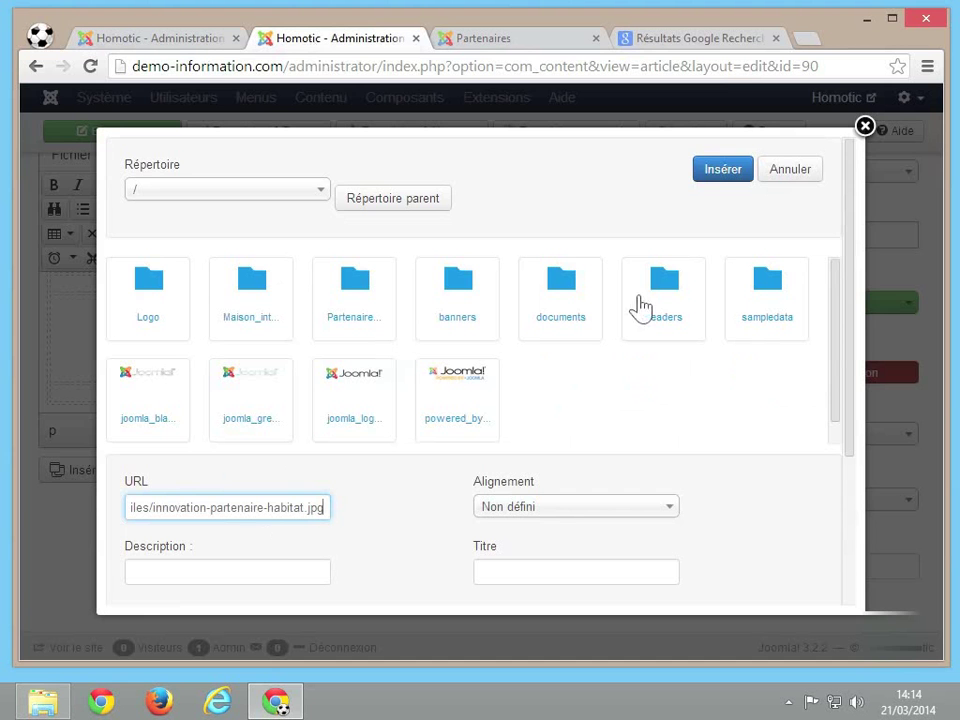
{"action": "left_click", "coordinate": [723, 170]}
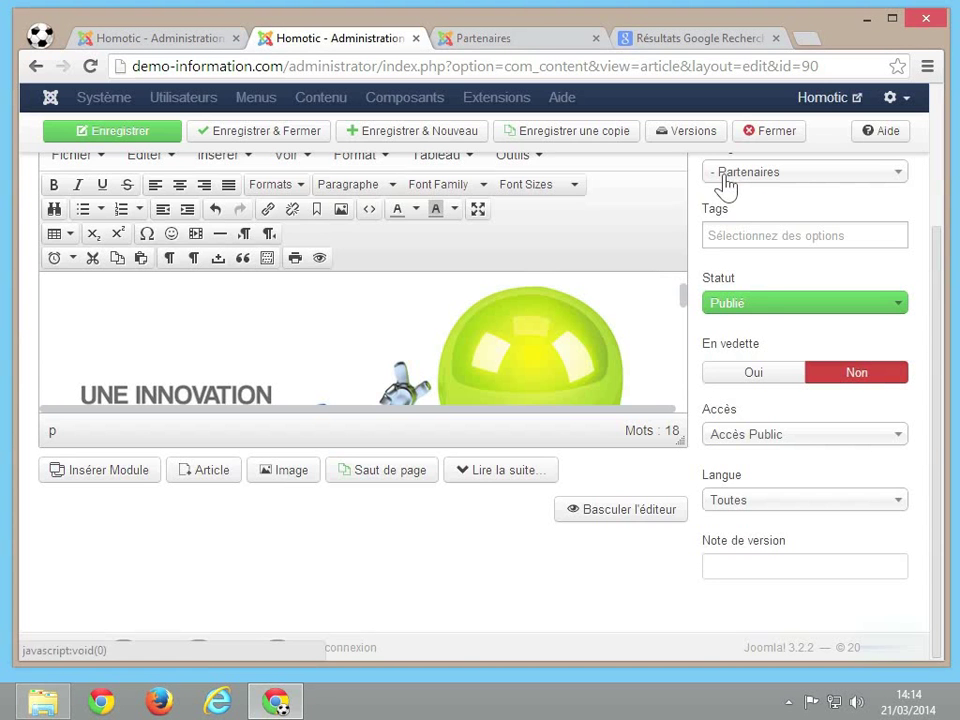
{"action": "left_click", "coordinate": [583, 400]}
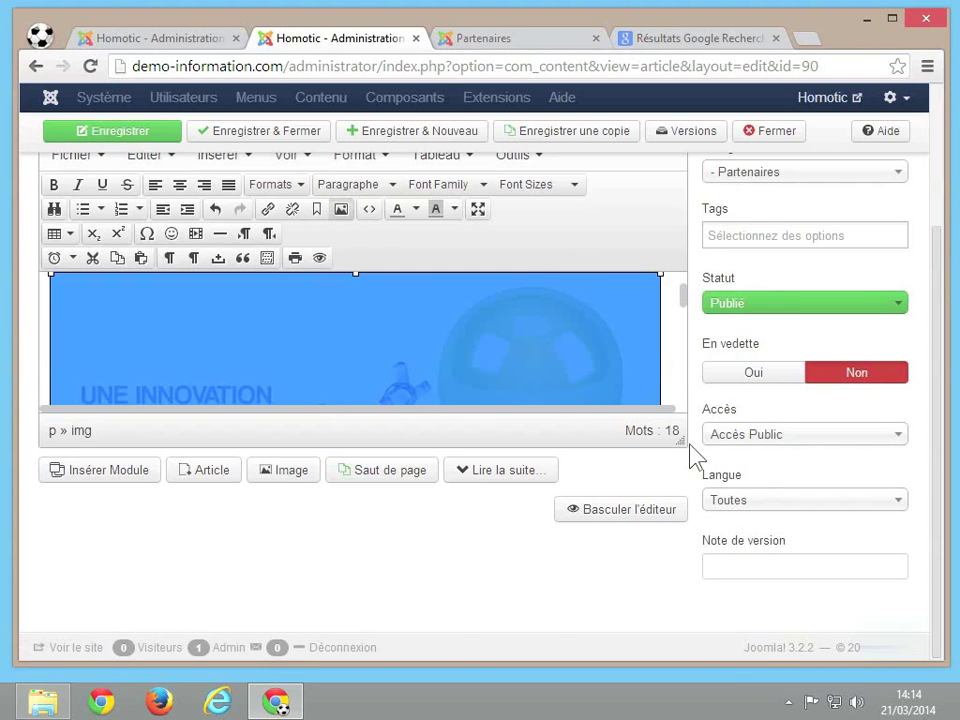
Enlarge the editing area, shrink the light bulb picture proportionally to about one third of its width, and centre it.
{"action": "left_click_drag", "start_coordinate": [691, 446], "coordinate": [762, 668]}
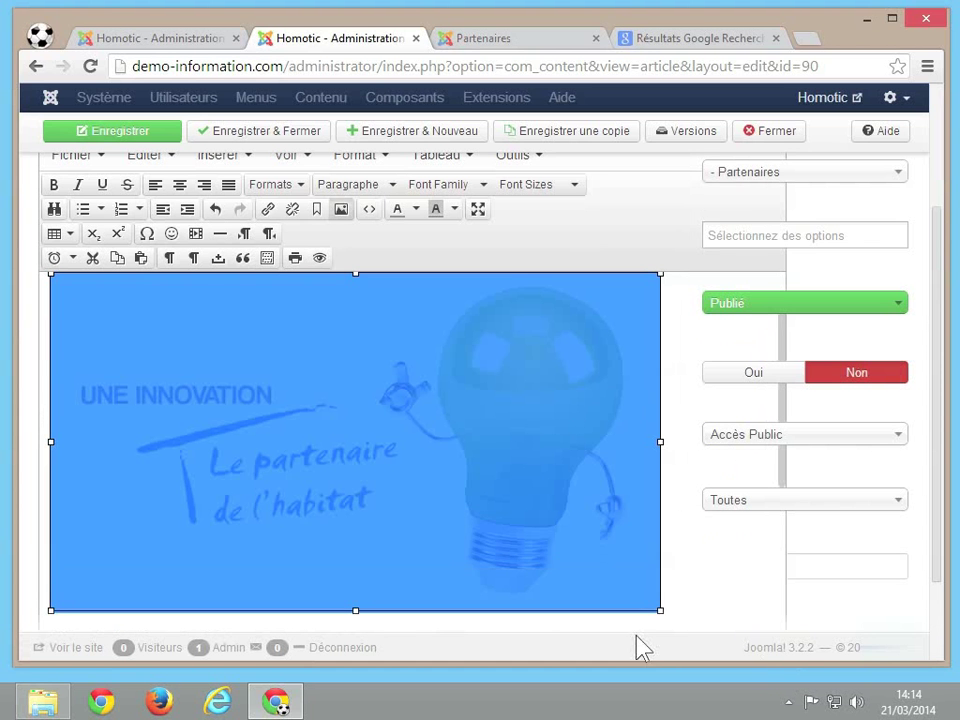
{"action": "left_click_drag", "start_coordinate": [660, 612], "coordinate": [260, 388]}
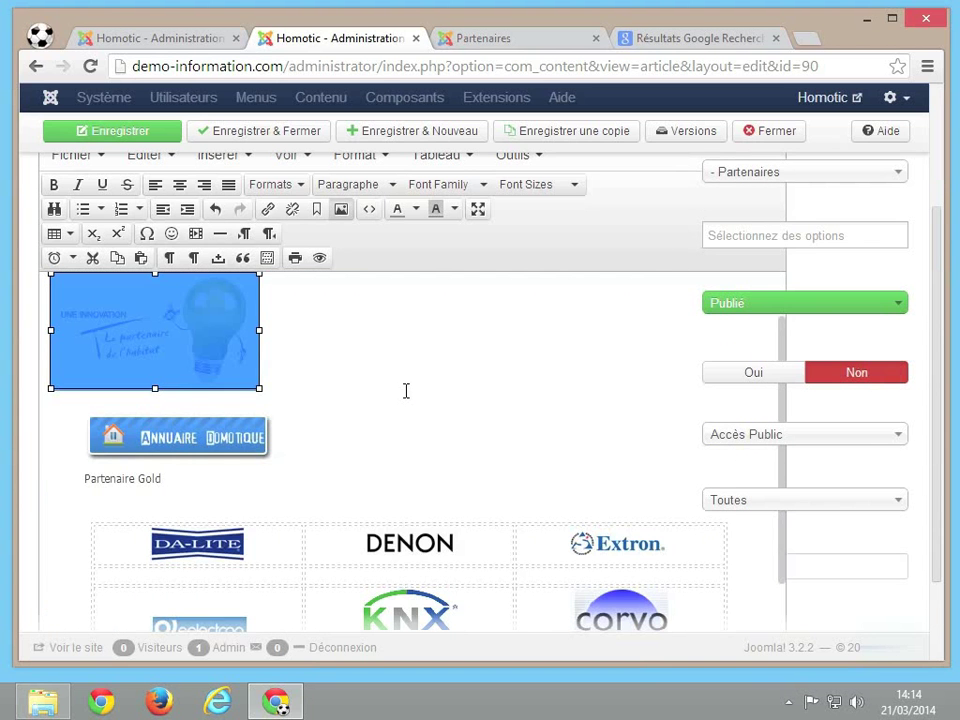
{"action": "left_click", "coordinate": [186, 186]}
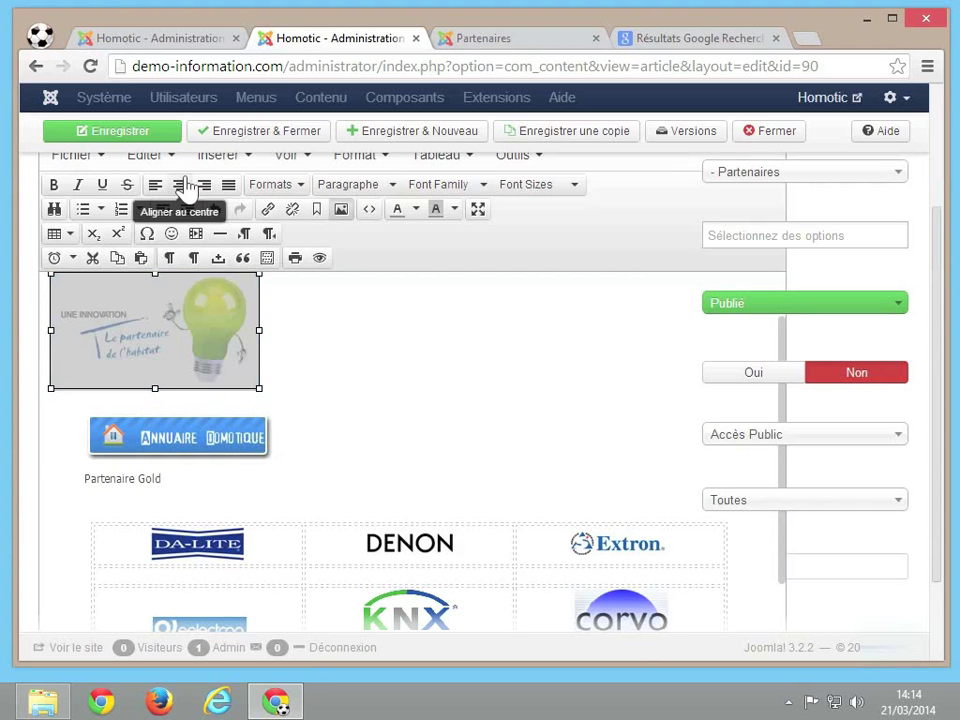
{"action": "left_click", "coordinate": [186, 186]}
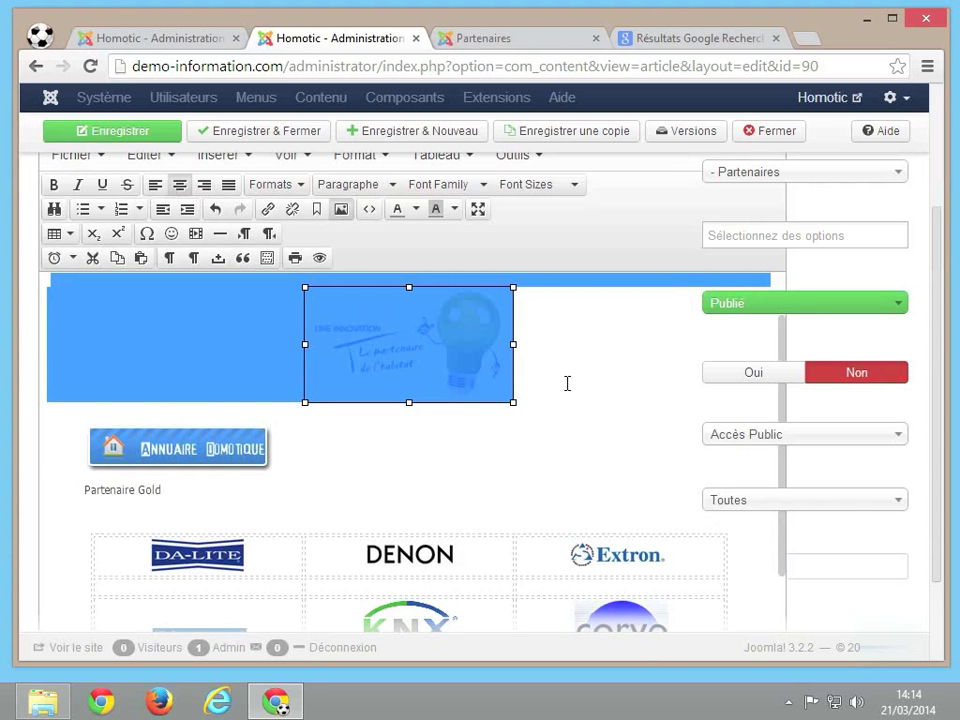
Save the article and reload the public Partenaires page to check the inserted picture.
{"action": "left_click", "coordinate": [153, 143]}
{"action": "left_click", "coordinate": [484, 44]}
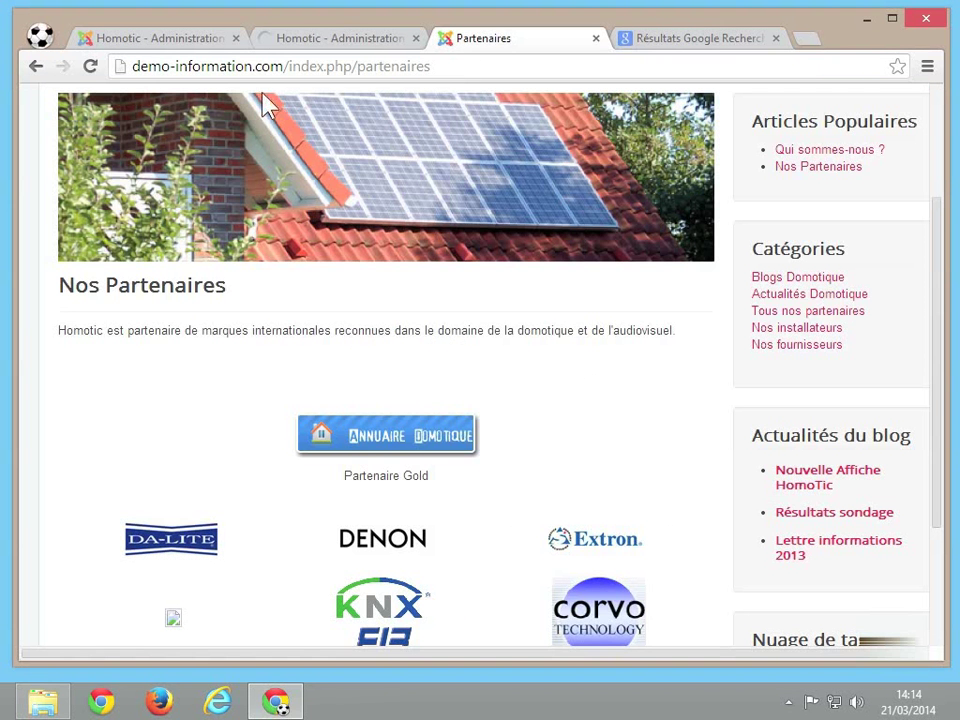
{"action": "left_click", "coordinate": [90, 66]}
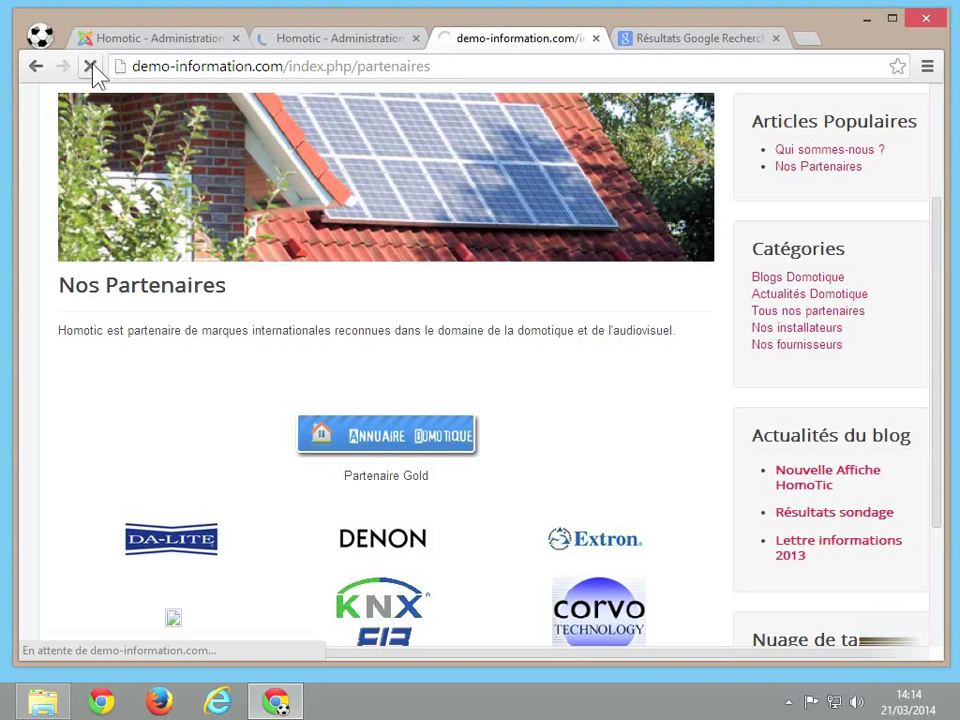